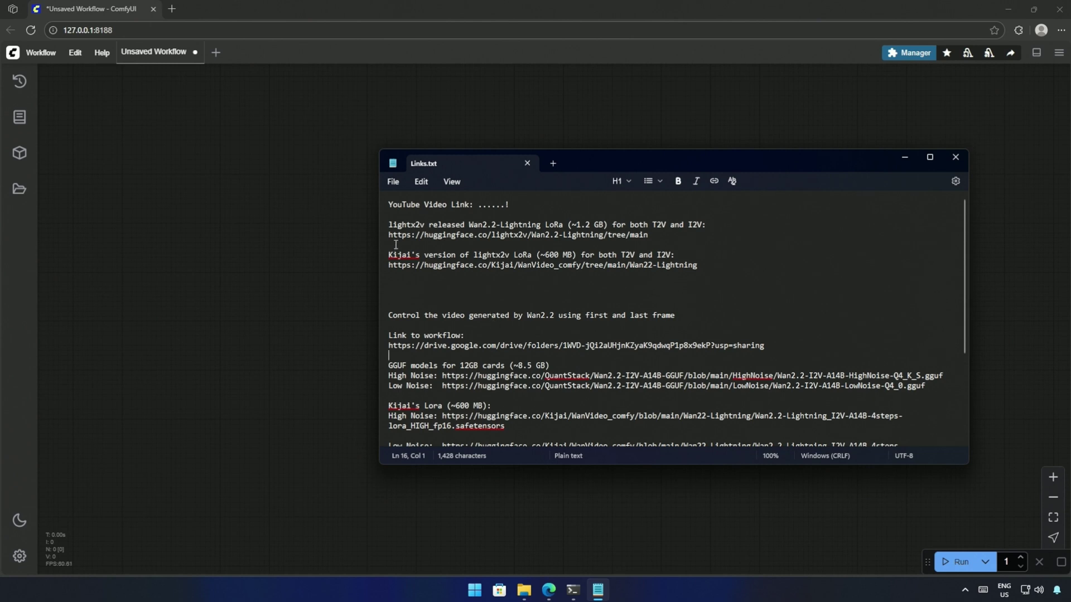
Select the full lightx2v Wan2.2-Lightning Hugging Face URL on line 4 of Links.txt
left_click_drag(390, 224, 708, 224)
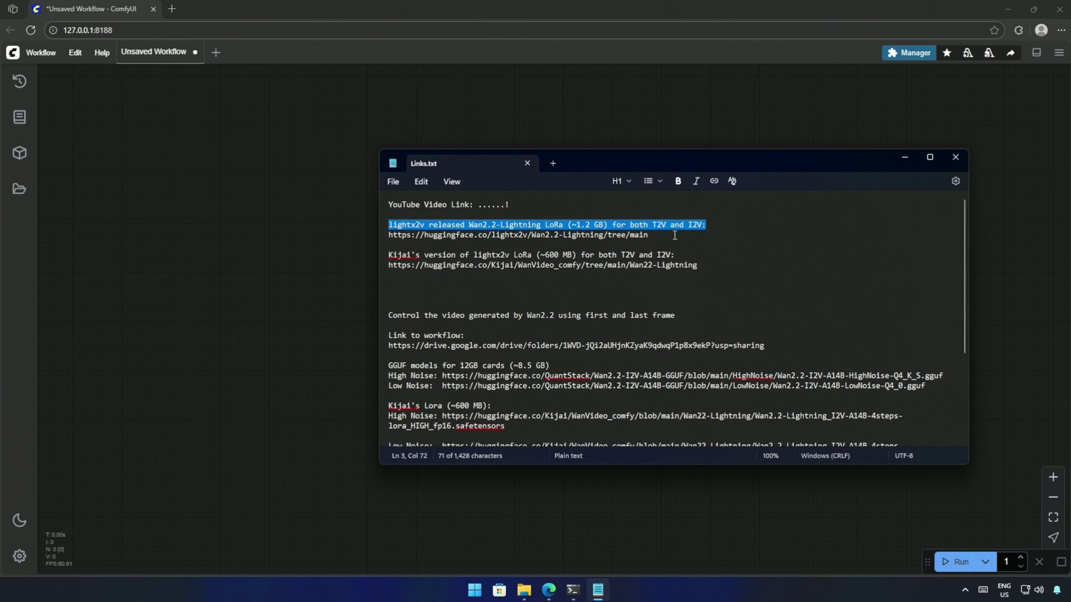
left_click(657, 236)
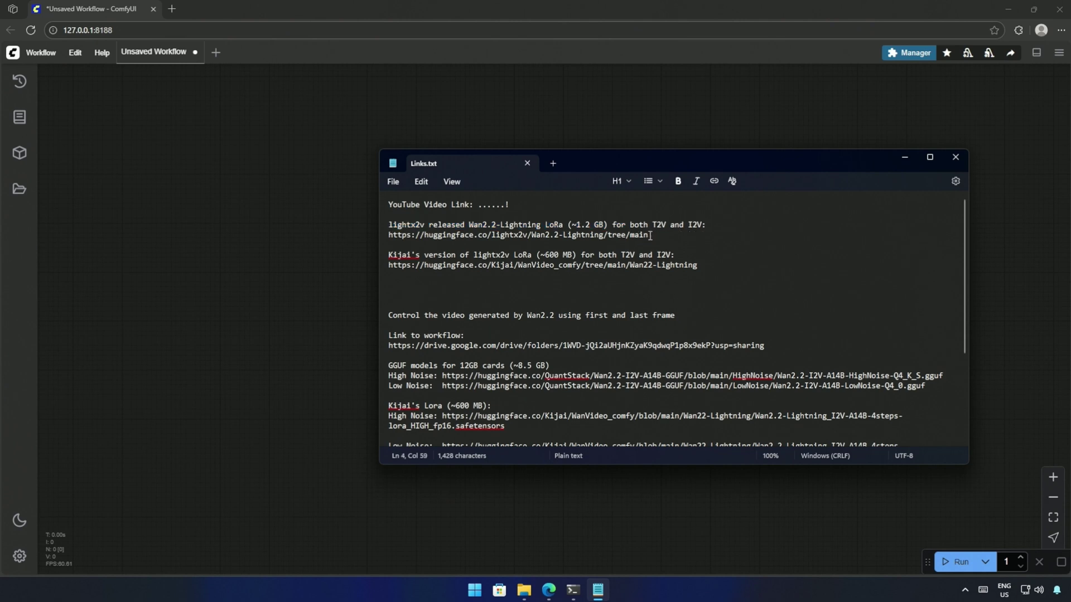
left_click_drag(651, 235, 389, 235)
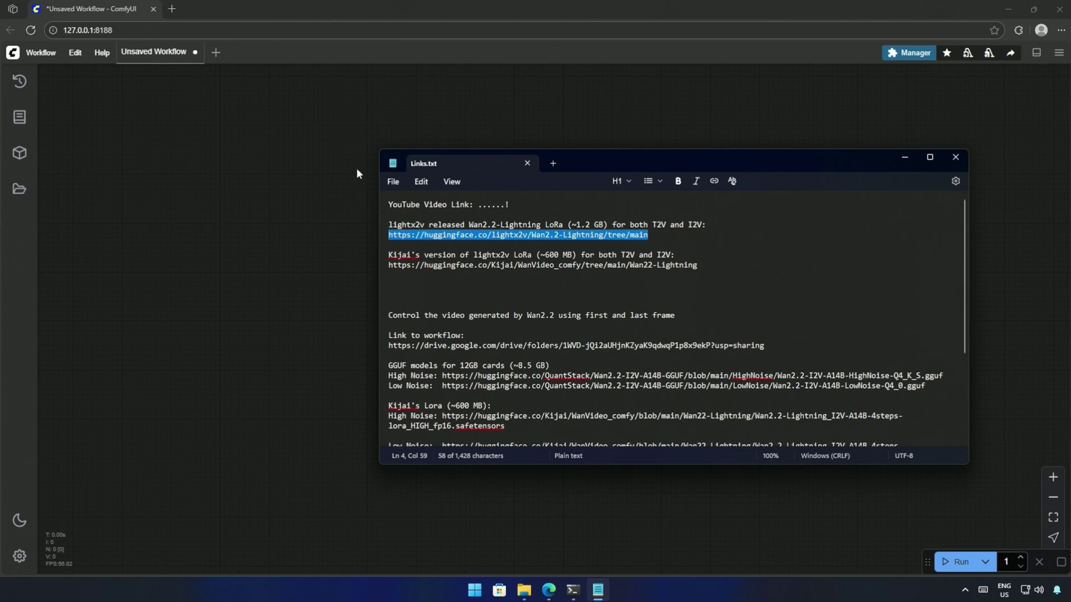
Open the copied lightx2v Wan2.2-Lightning link in a new browser tab
key("ctrl+c")
left_click(172, 9)
key("ctrl+v")
key("Return")
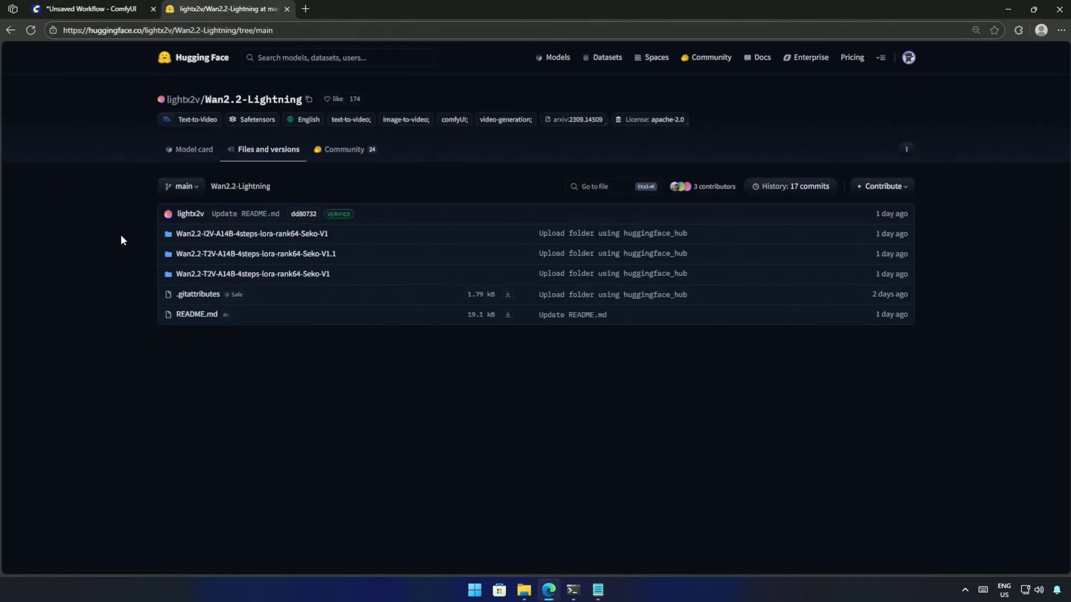
Review the repository's LoRA folders and open Wan2.2-I2V-A14B-4steps-lora-rank64-Seko-V1 to see its noise files
left_click_drag(126, 225, 346, 277)
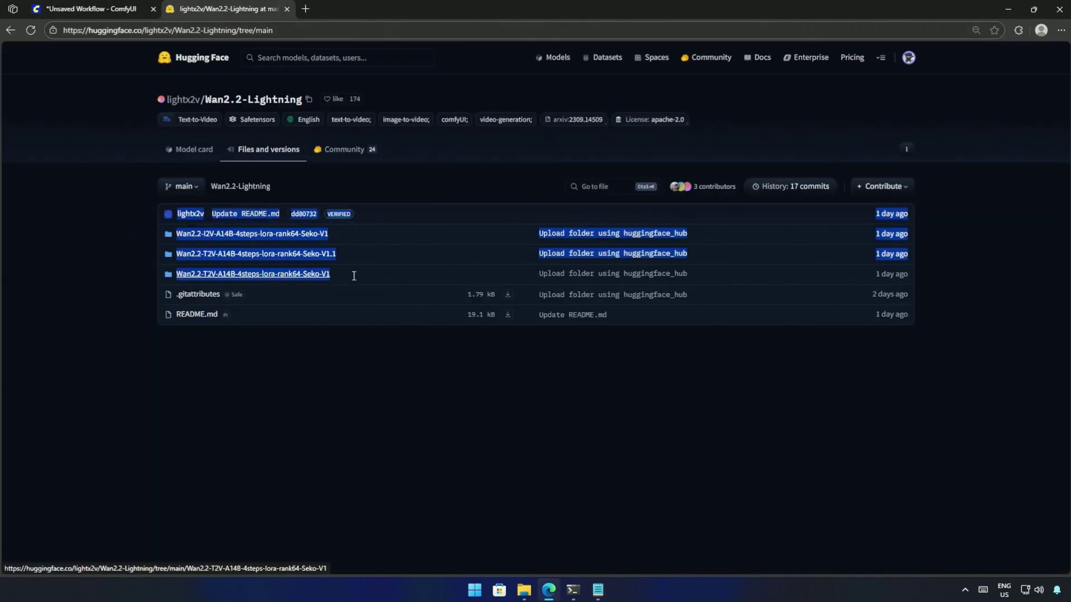
left_click(197, 369)
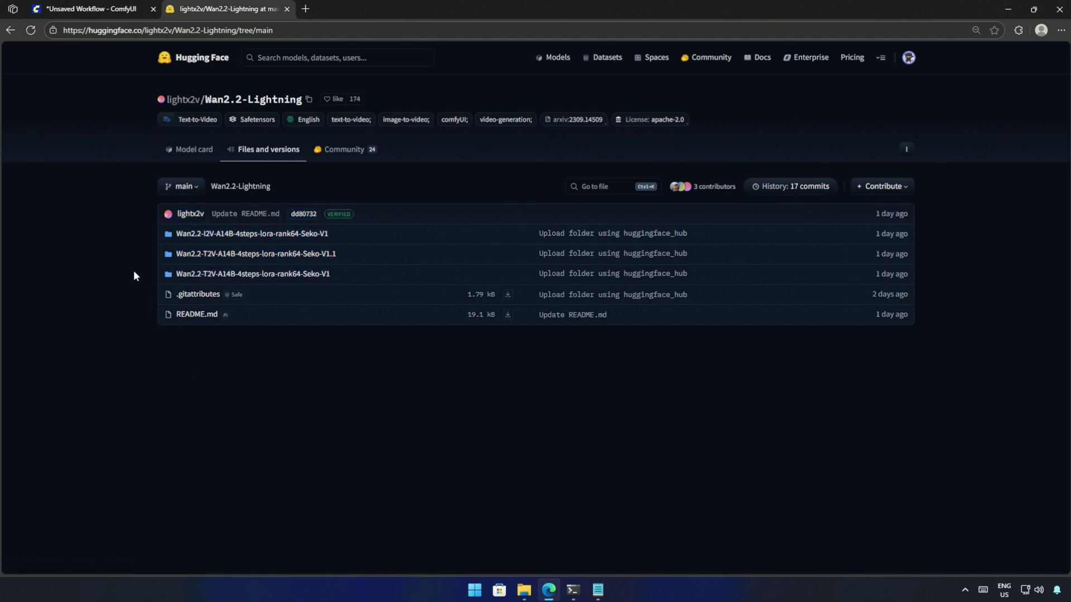
left_click_drag(173, 254, 206, 283)
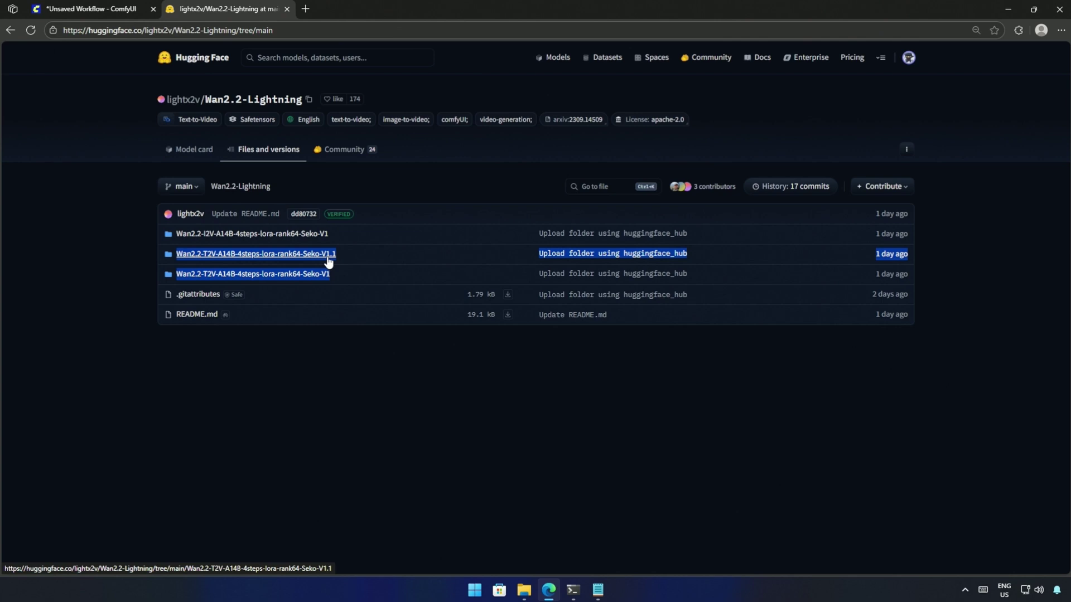
left_click(310, 352)
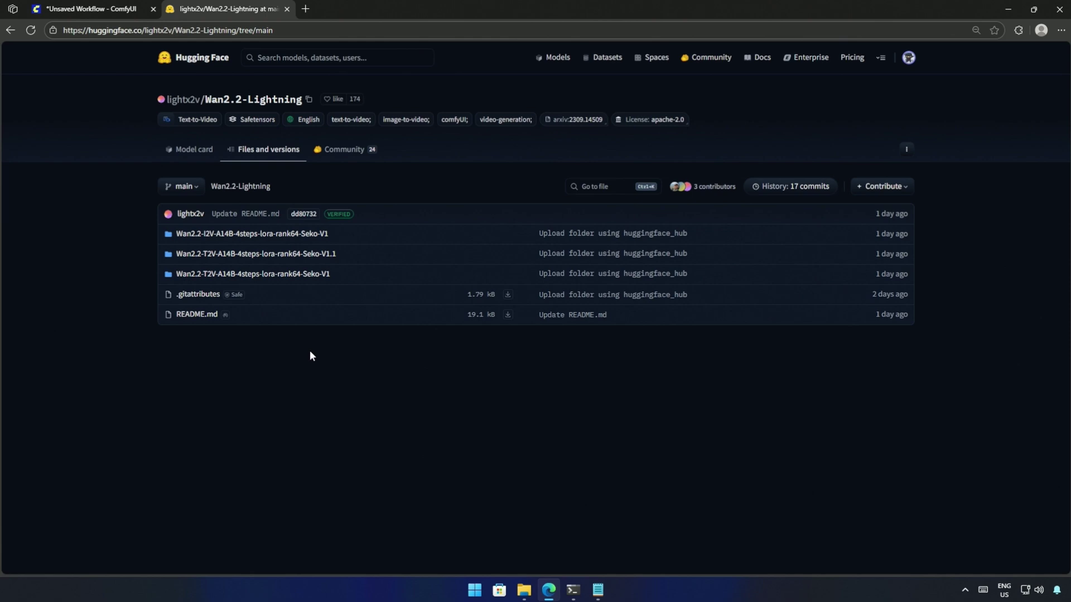
left_click_drag(157, 233, 326, 234)
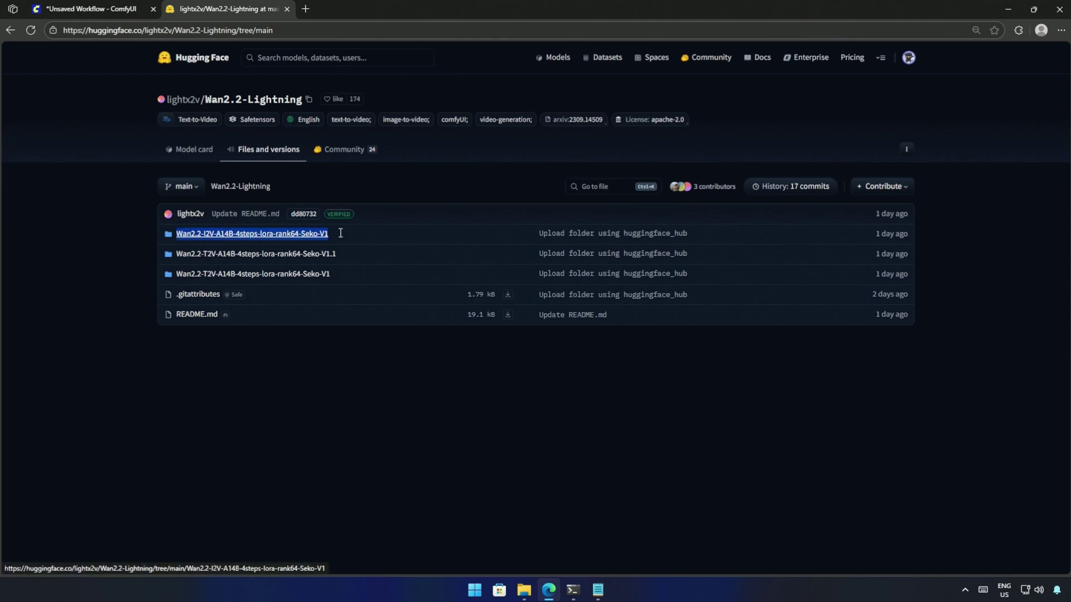
left_click(119, 235)
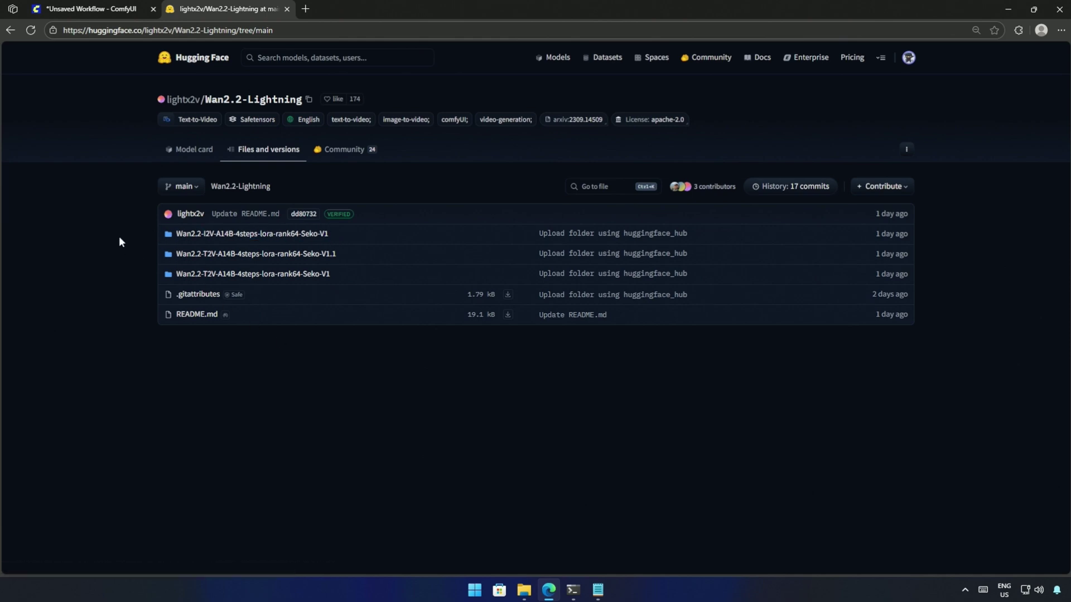
left_click(207, 242)
mouse_move(172, 286)
left_mouse_down()
mouse_move(314, 317)
mouse_move(482, 330)
mouse_move(752, 331)
left_mouse_up()
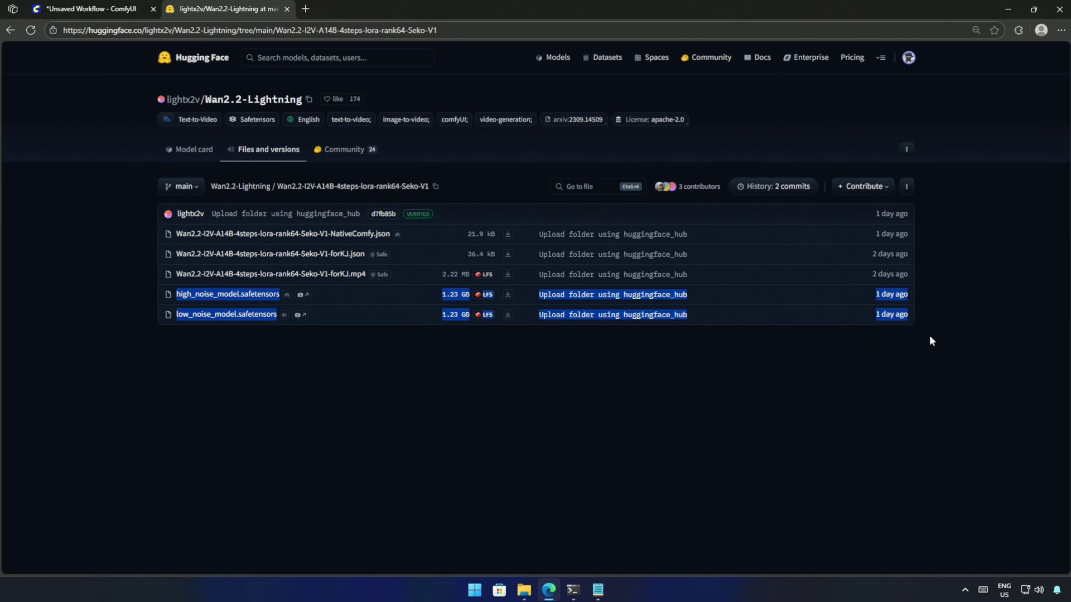
left_click(700, 364)
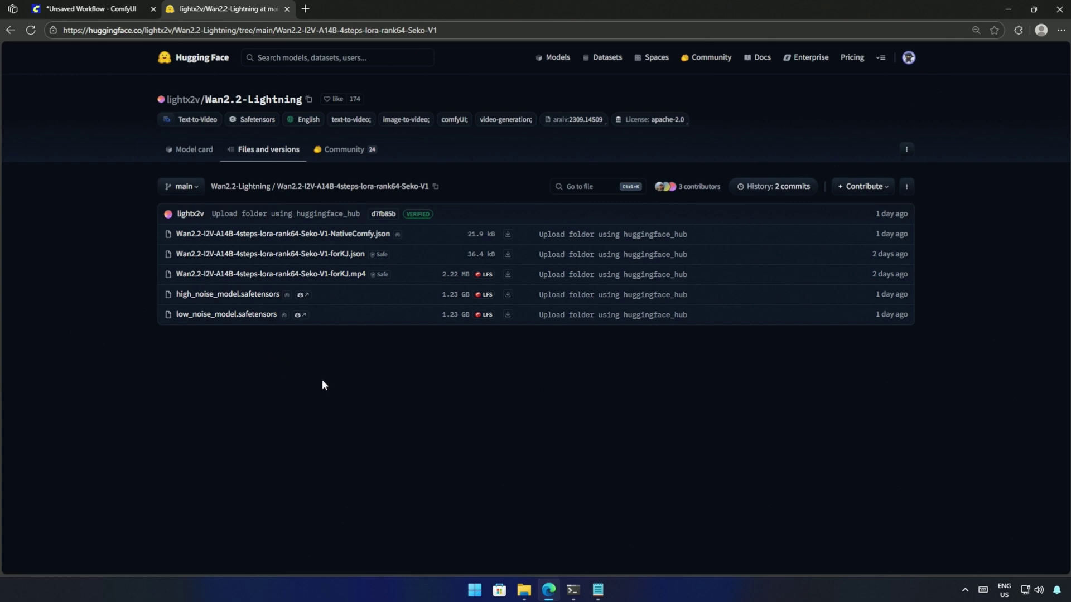
Open Kijai's WanVideo_comfy Wan22-Lightning link from Links.txt in a new tab
left_click(598, 590)
left_click_drag(388, 264, 704, 264)
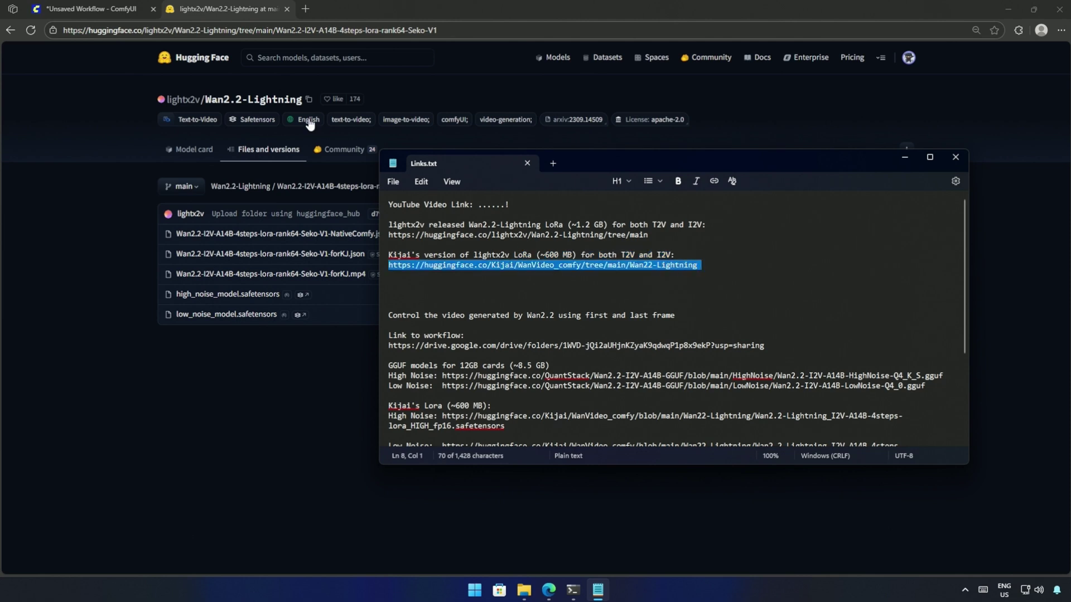
left_click(698, 266, "ctrl")
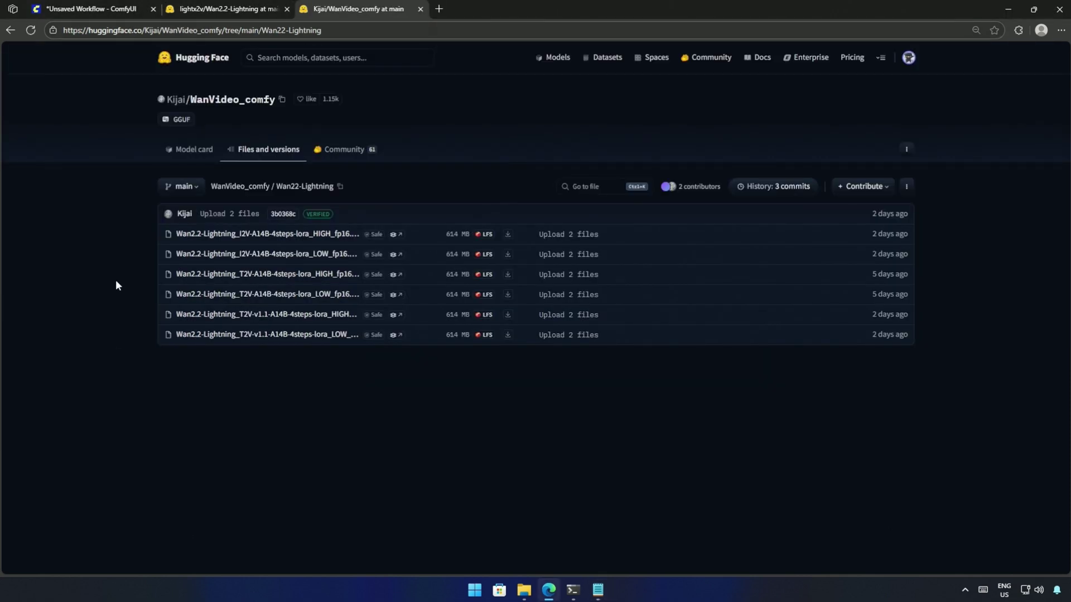
Compare the T2V, T2V-v1.1 and I2V HIGH and LOW LoRA files in the folder
mouse_move(133, 267)
left_mouse_down()
mouse_move(365, 299)
mouse_move(386, 339)
left_mouse_up()
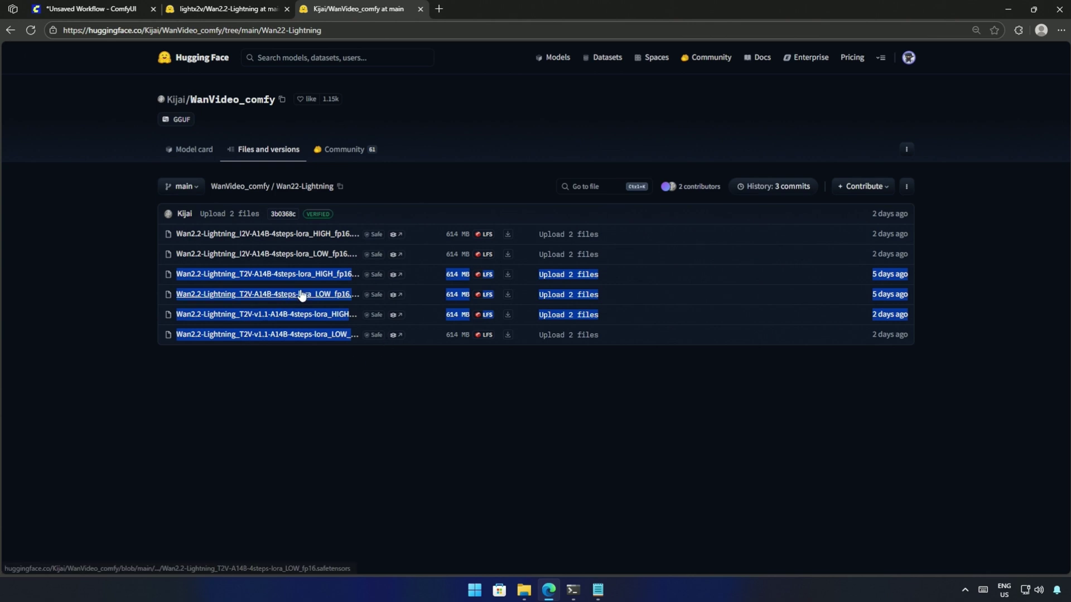
left_click(263, 305)
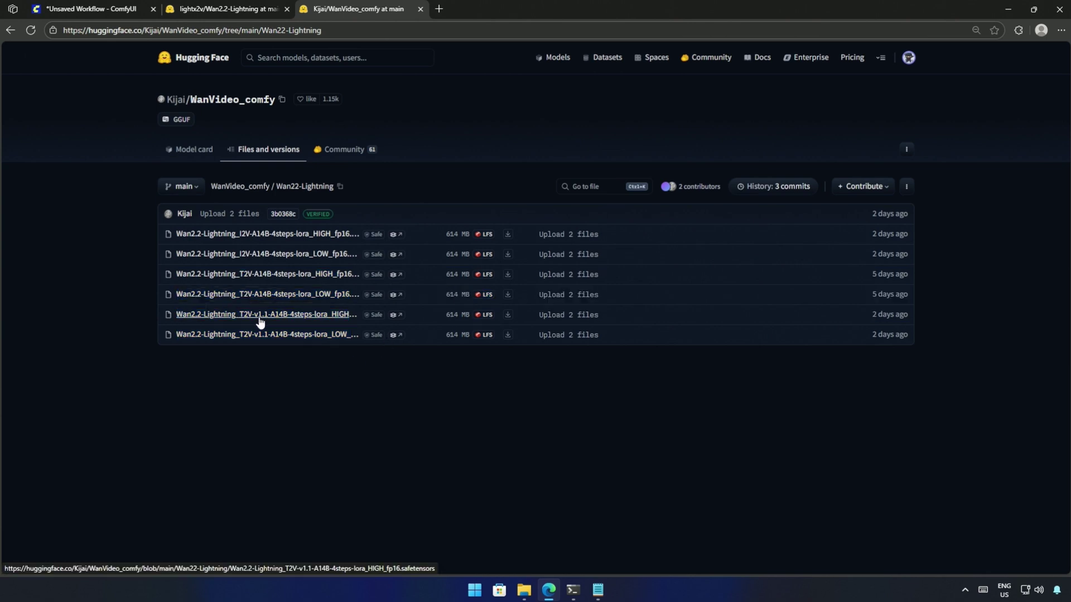
left_click_drag(117, 310, 362, 350)
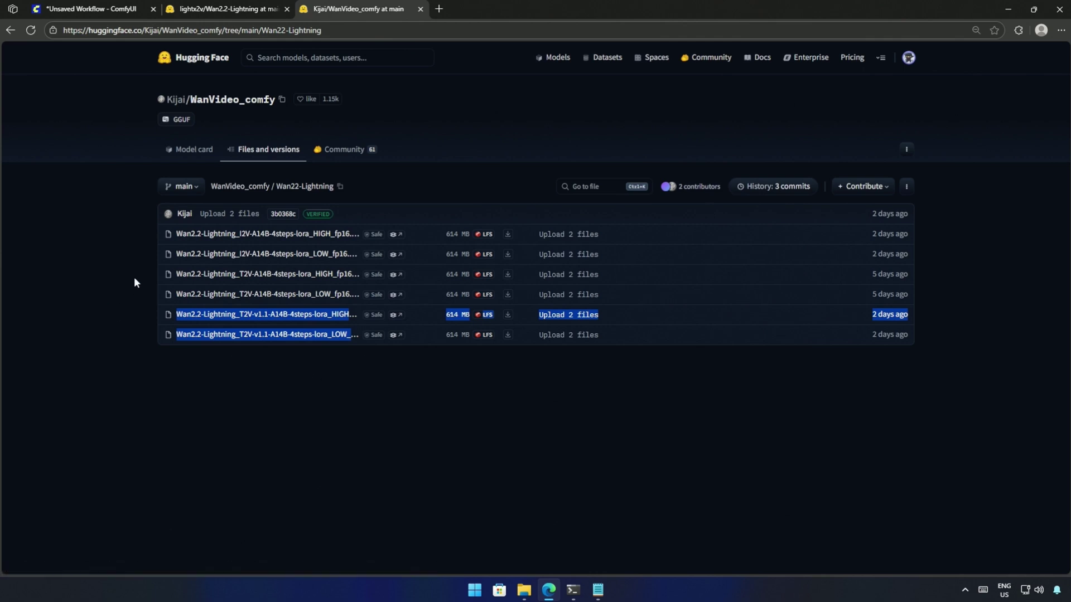
left_click_drag(134, 278, 424, 301)
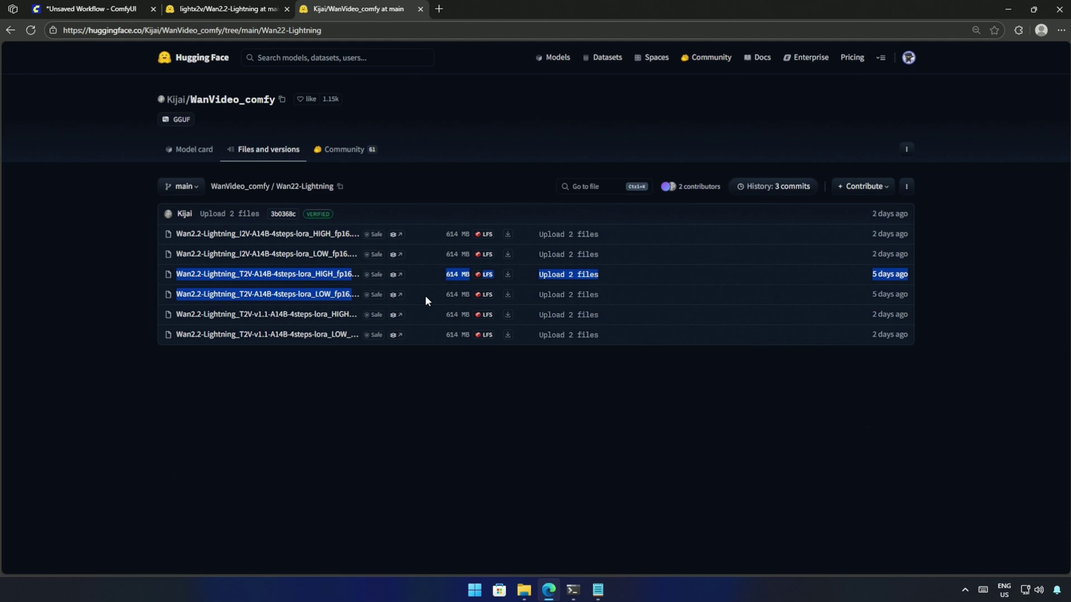
left_click_drag(148, 234, 639, 266)
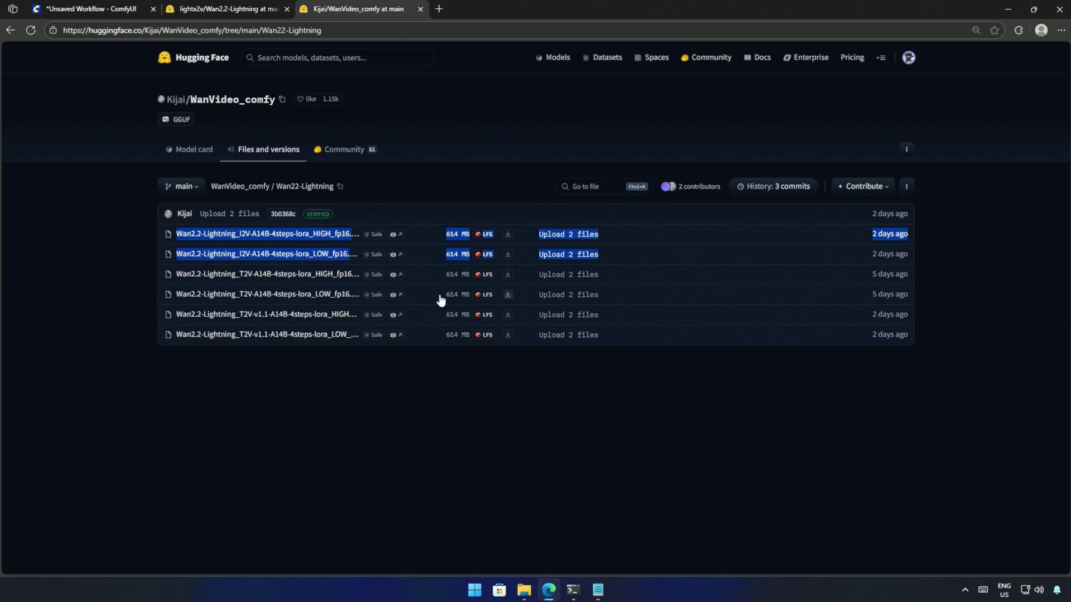
left_click(115, 251)
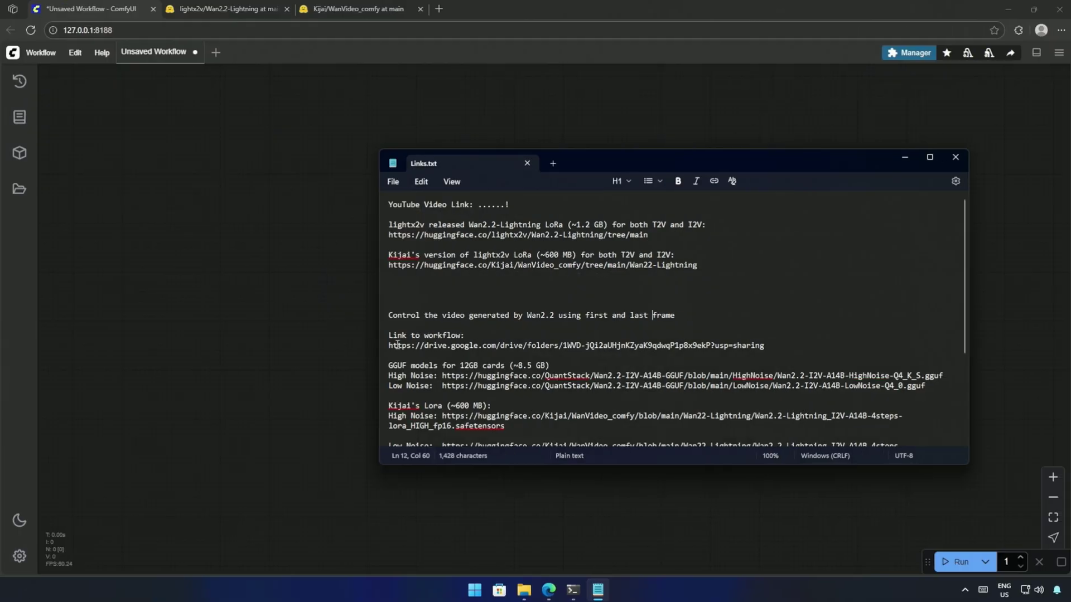
Copy the Google Drive workflow link from Links.txt
double_click(397, 345)
right_click(394, 347)
key("Escape")
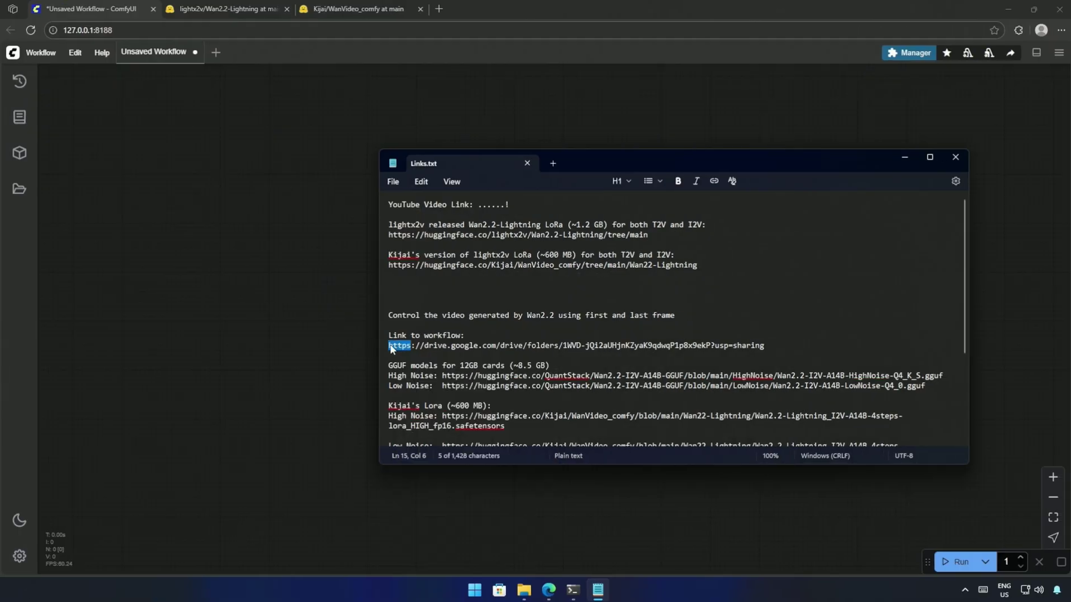
triple_click(391, 347)
right_click(391, 349)
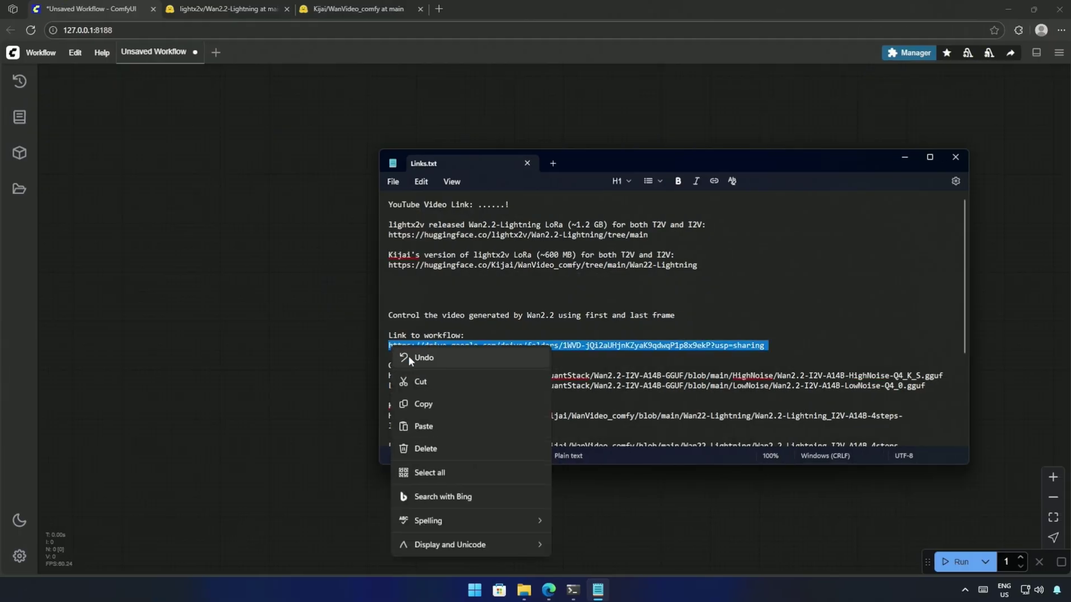
left_click(423, 400)
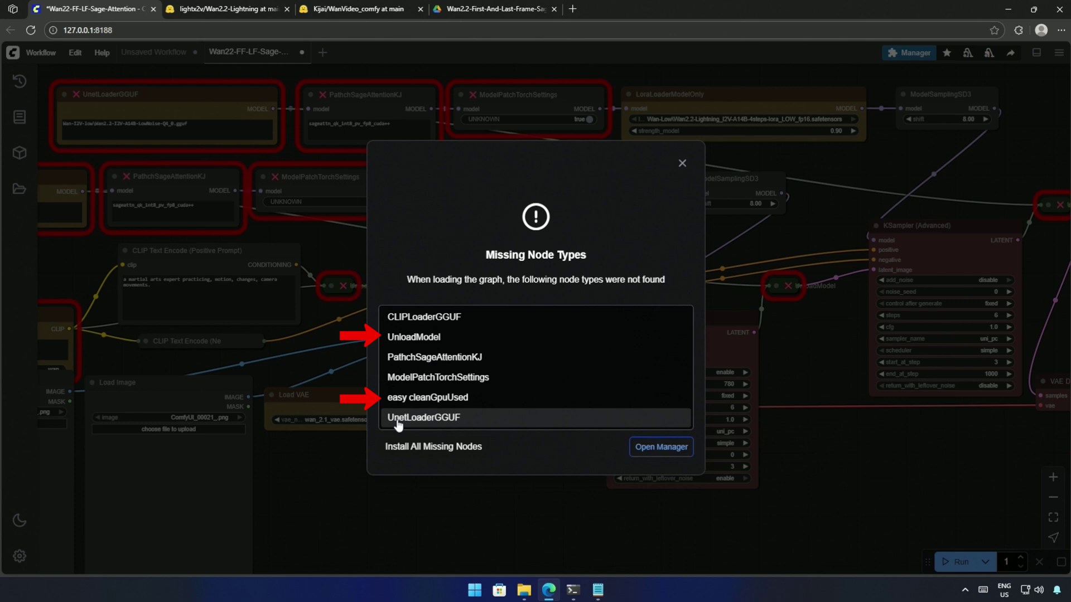
Install the Unload-Model and KJNodes packs through the Manager, then restart ComfyUI and reload the page
left_click(678, 447)
left_click(590, 396)
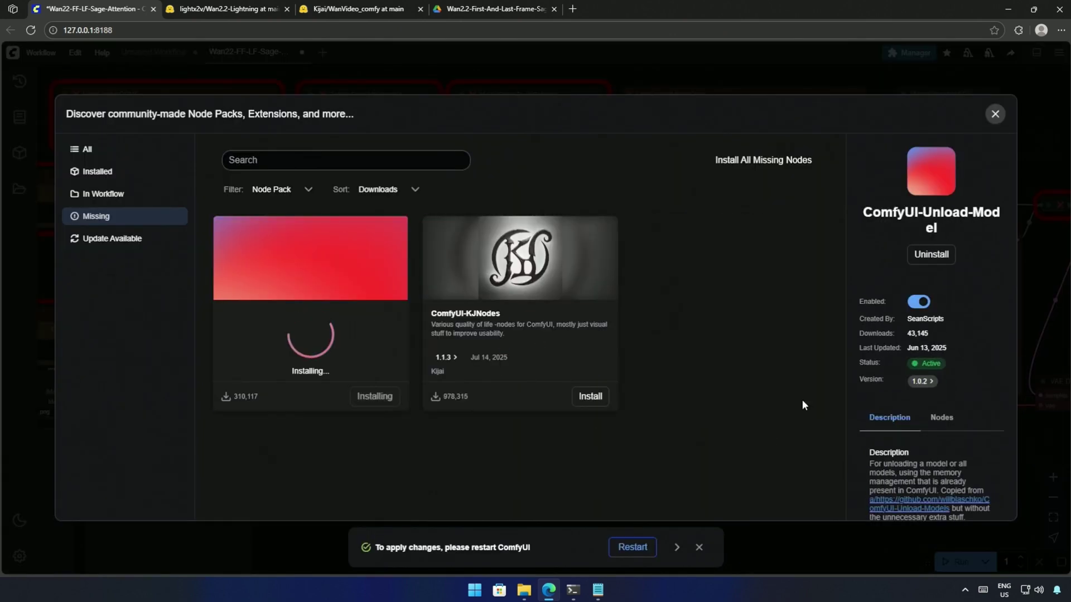
left_click(590, 397)
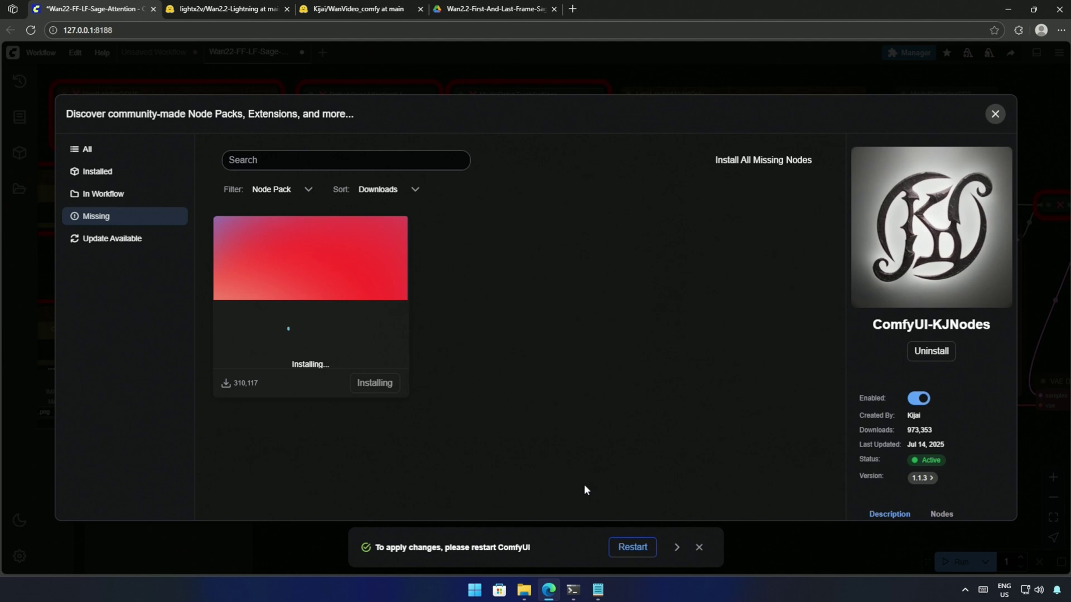
left_click(573, 590)
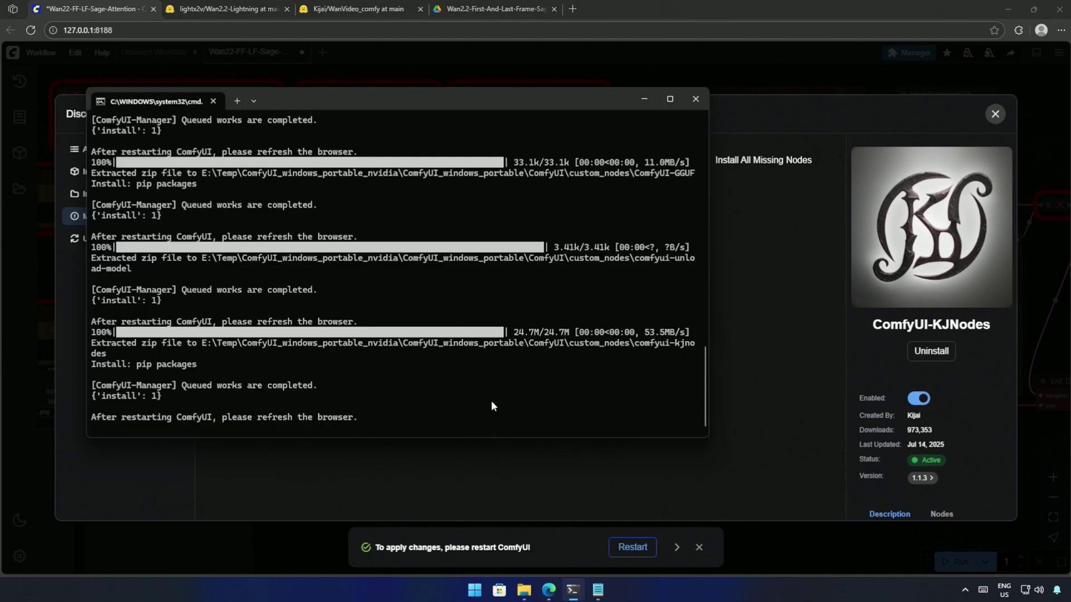
left_click(503, 486)
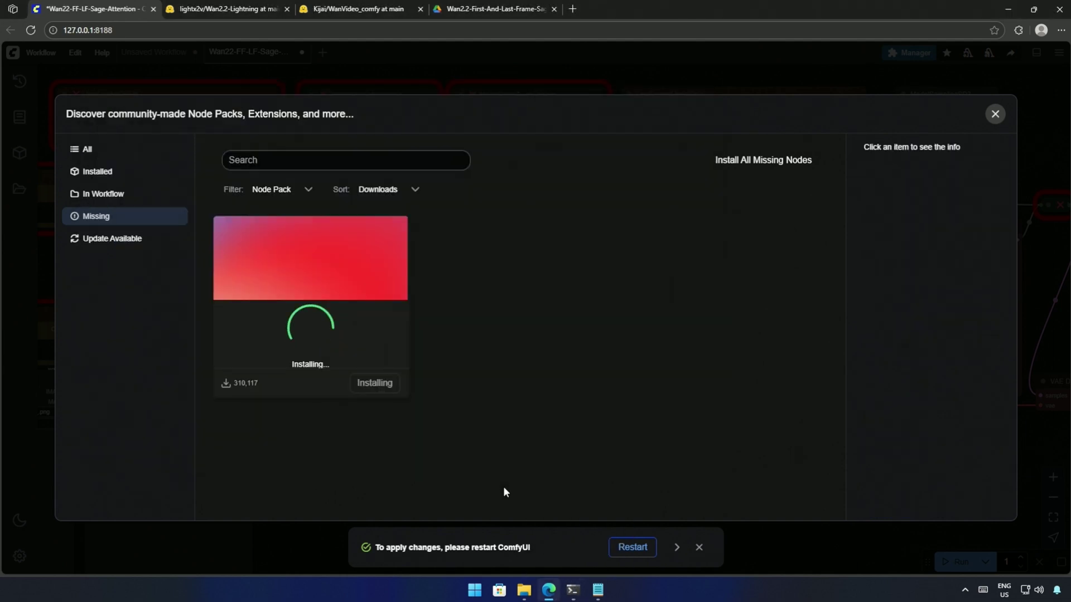
left_click(628, 547)
left_click(32, 30)
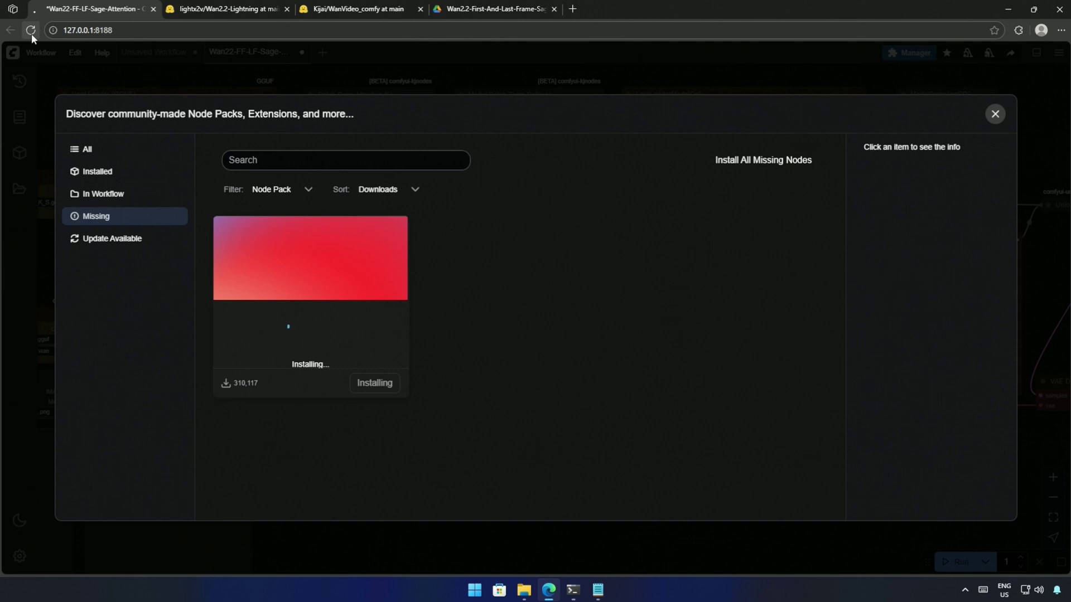
scroll(259, 411, "down", 2)
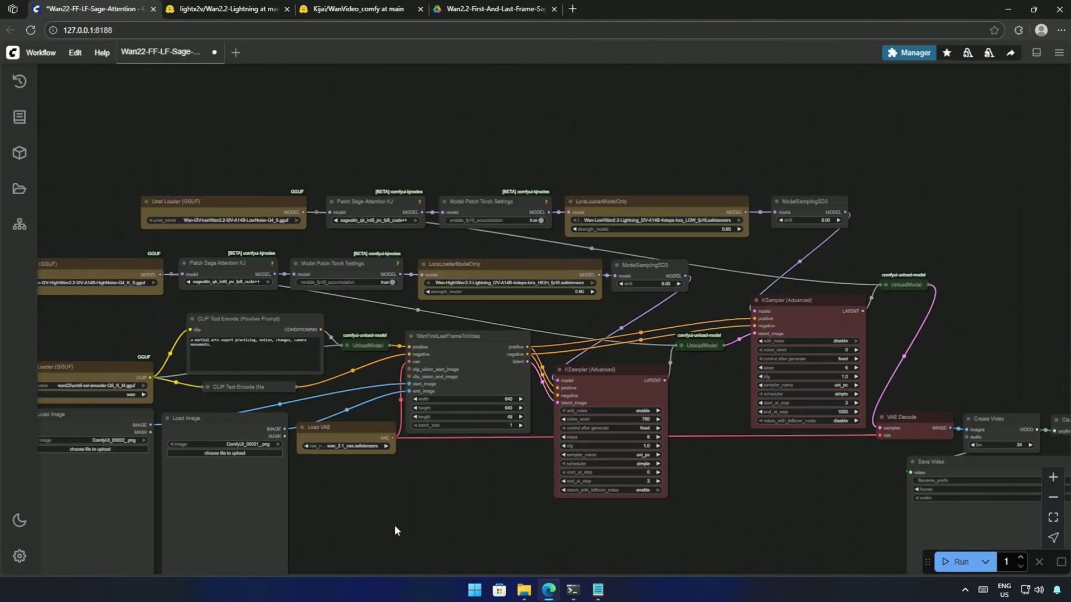
scroll(501, 509, "down", 1)
In fullscreen, select the low-noise Unet Loader chain nodes through ModelSamplingSD3
key("F11")
scroll(518, 523, "up", 1)
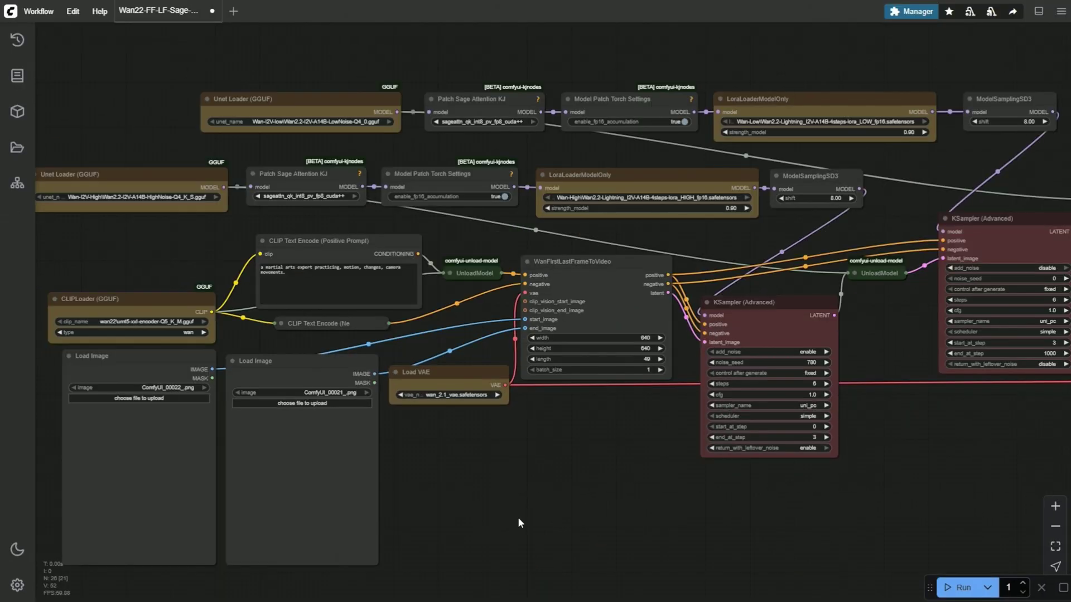
scroll(518, 518, "down", 1)
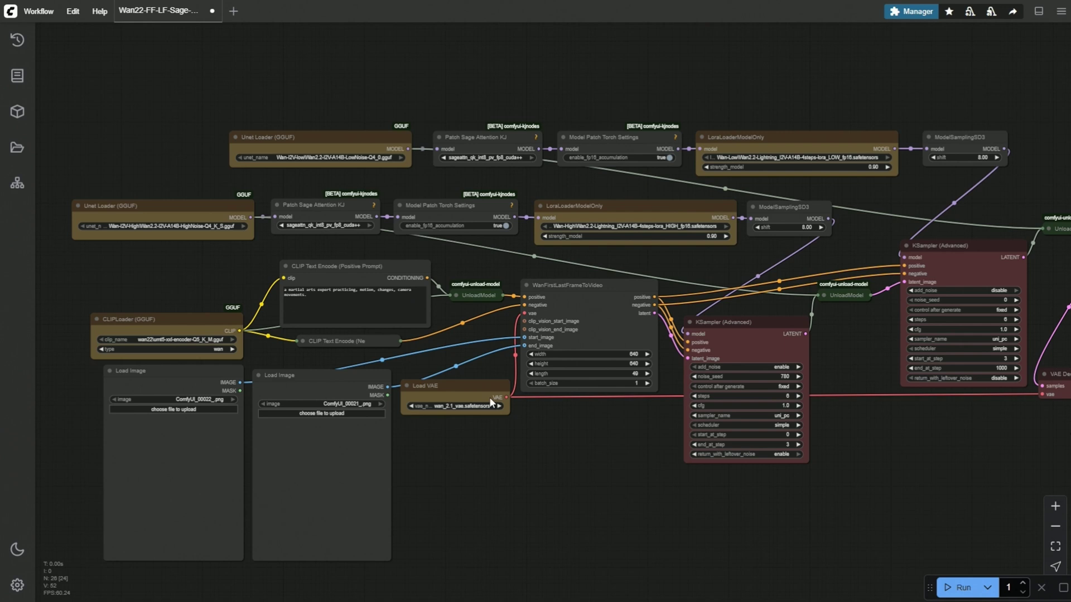
left_click_drag(579, 485, 564, 472)
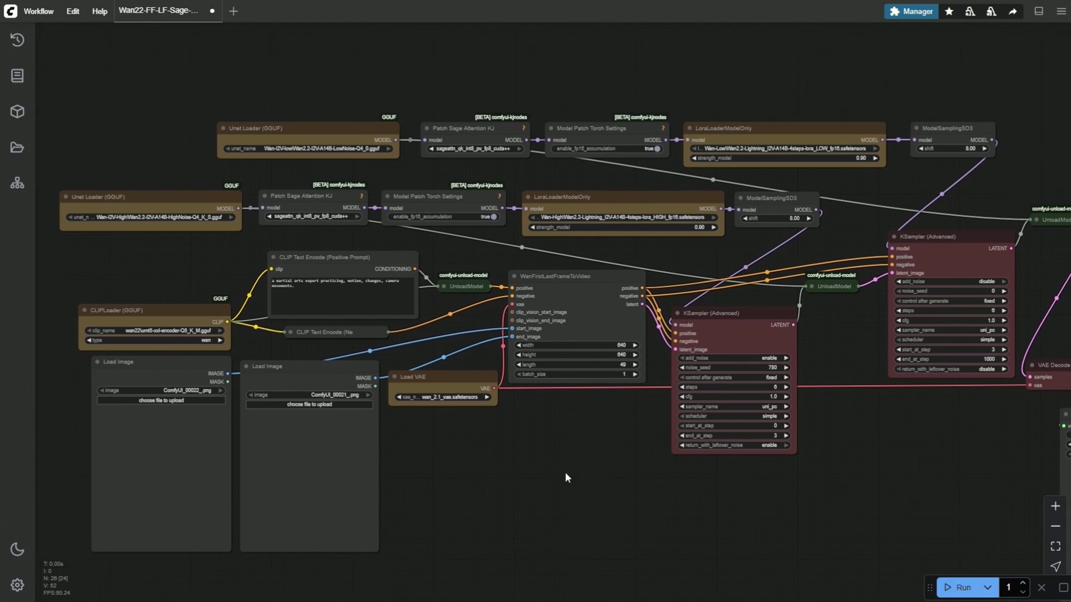
left_click(293, 128)
left_click(466, 134, "shift")
left_click(590, 127, "shift")
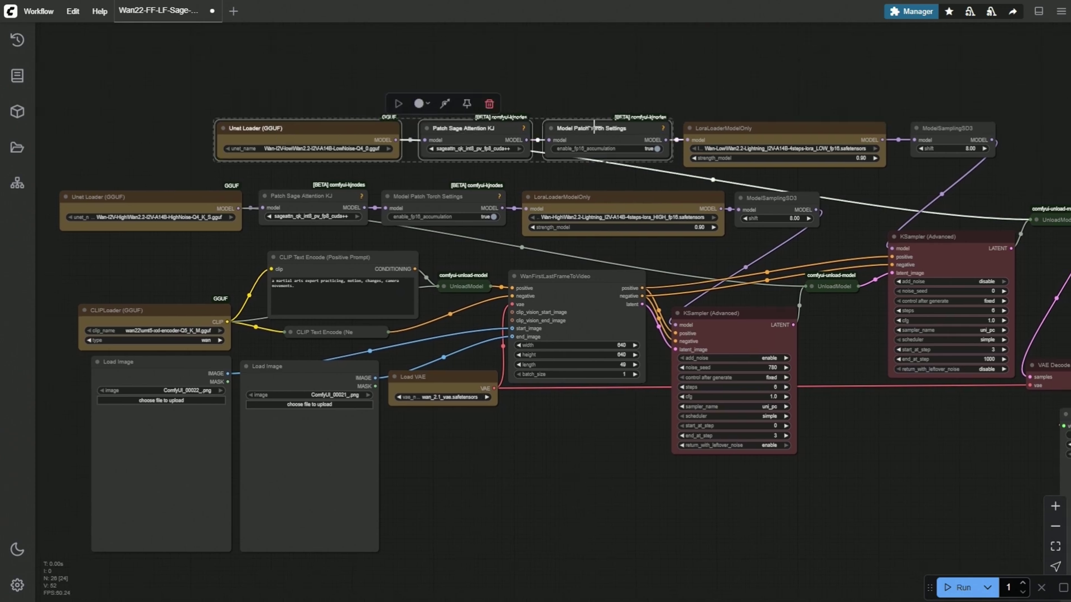
left_click(756, 135, "shift")
left_click(923, 140, "shift")
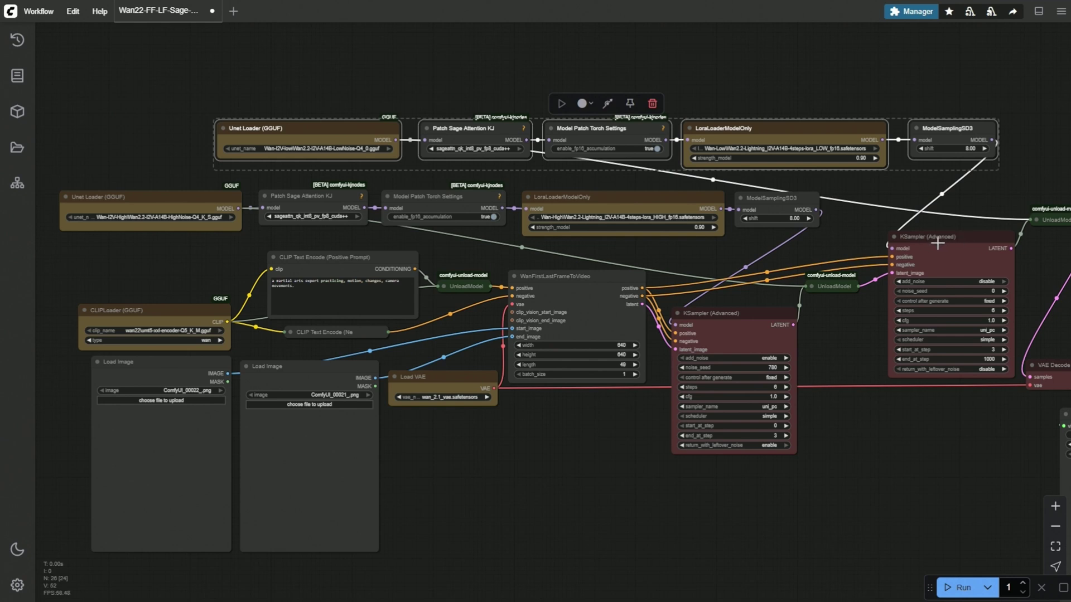
left_click_drag(394, 76, 304, 53)
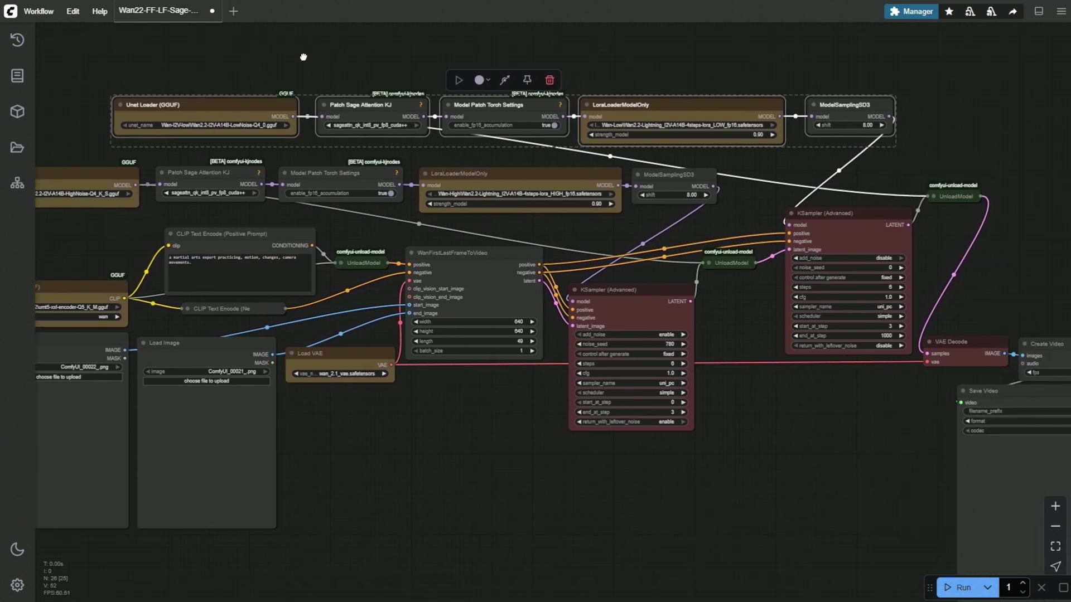
scroll(899, 194, "up", 7)
Collapse the UnloadModel node to a single row
left_click(921, 201)
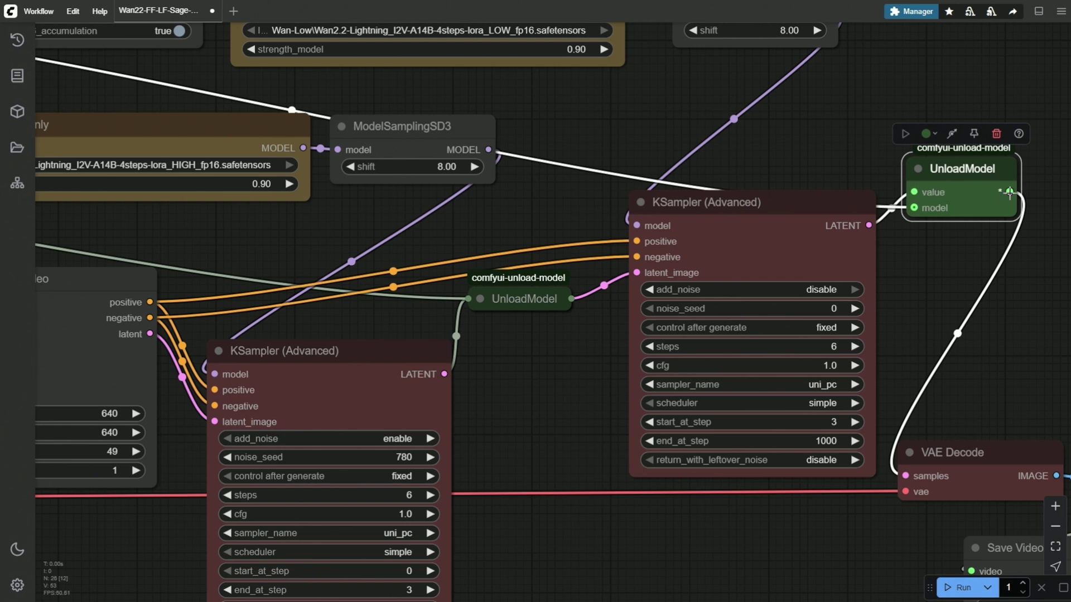
mouse_move(1016, 216)
left_mouse_down()
mouse_move(1042, 223)
mouse_move(1030, 225)
left_mouse_up()
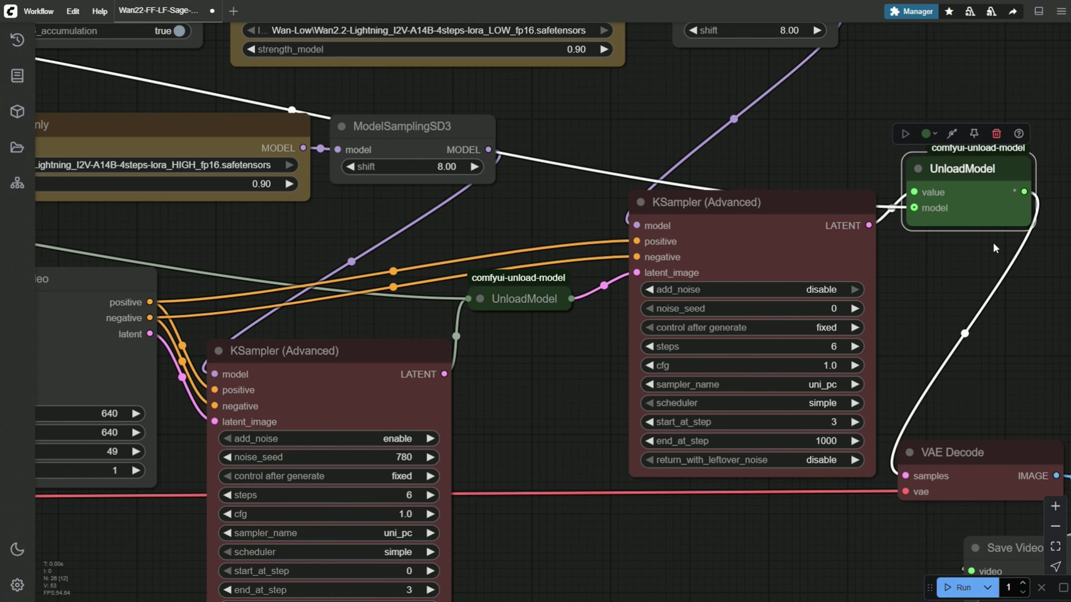
left_click(977, 257)
scroll(977, 263, "down", 5)
scroll(935, 231, "down", 3)
right_click(938, 186)
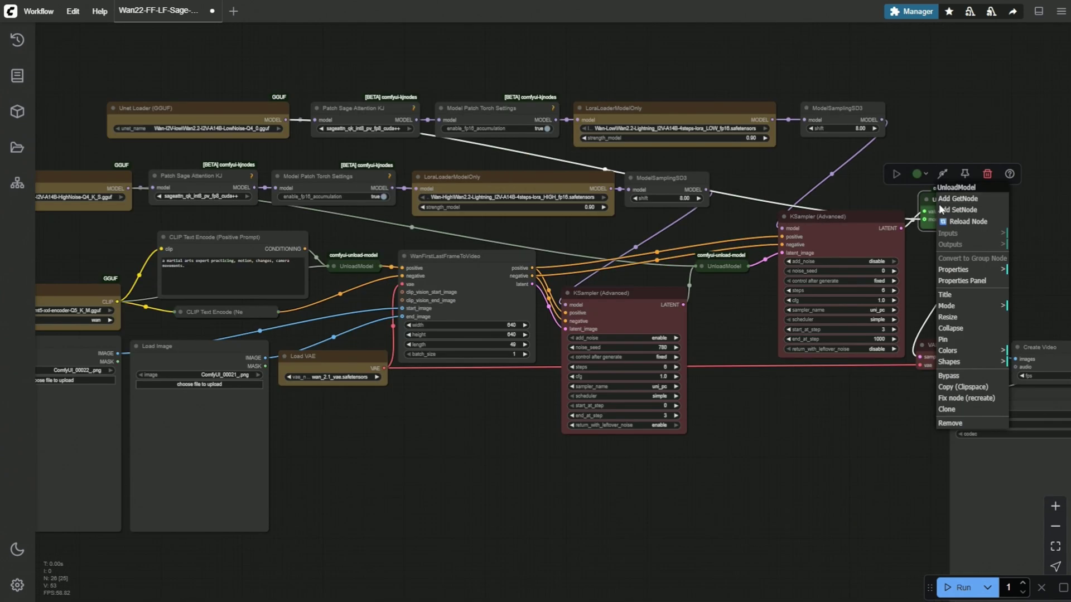
left_click(949, 328)
left_click_drag(755, 424, 843, 417)
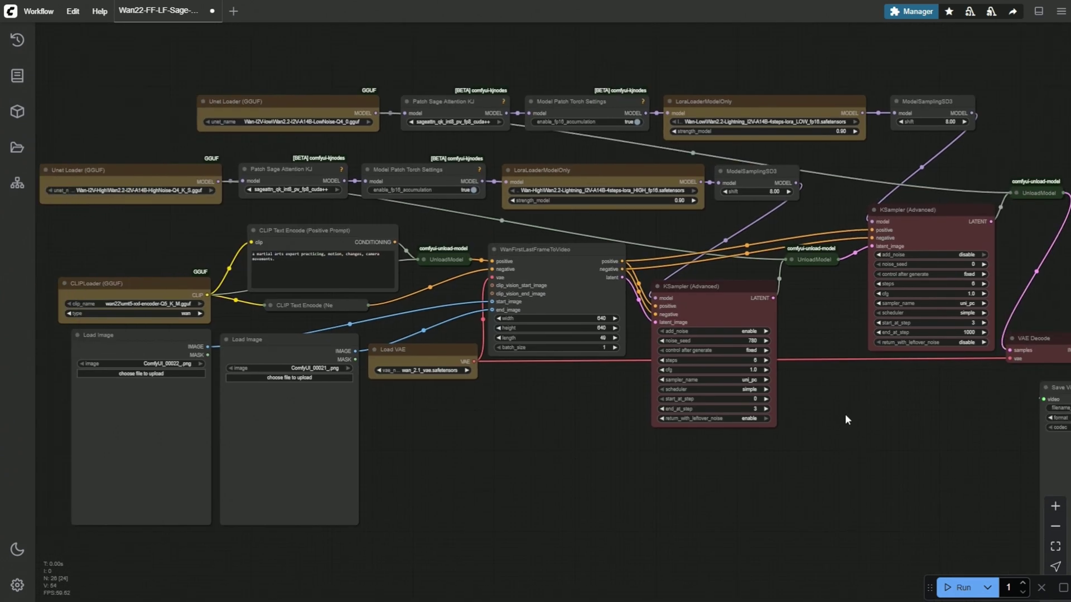
Select the high-noise loader chain nodes, including LoraLoaderModelOnly and ModelSamplingSD3
left_click(121, 173)
left_click(296, 175, "shift")
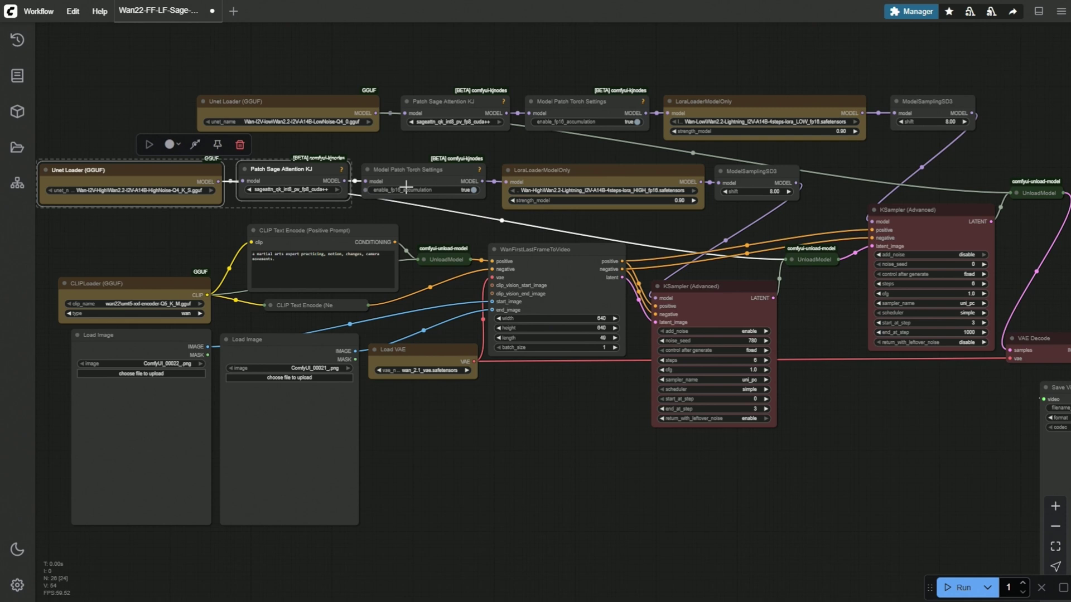
left_click(428, 182, "shift")
left_click(559, 179, "shift")
left_click(748, 181, "shift")
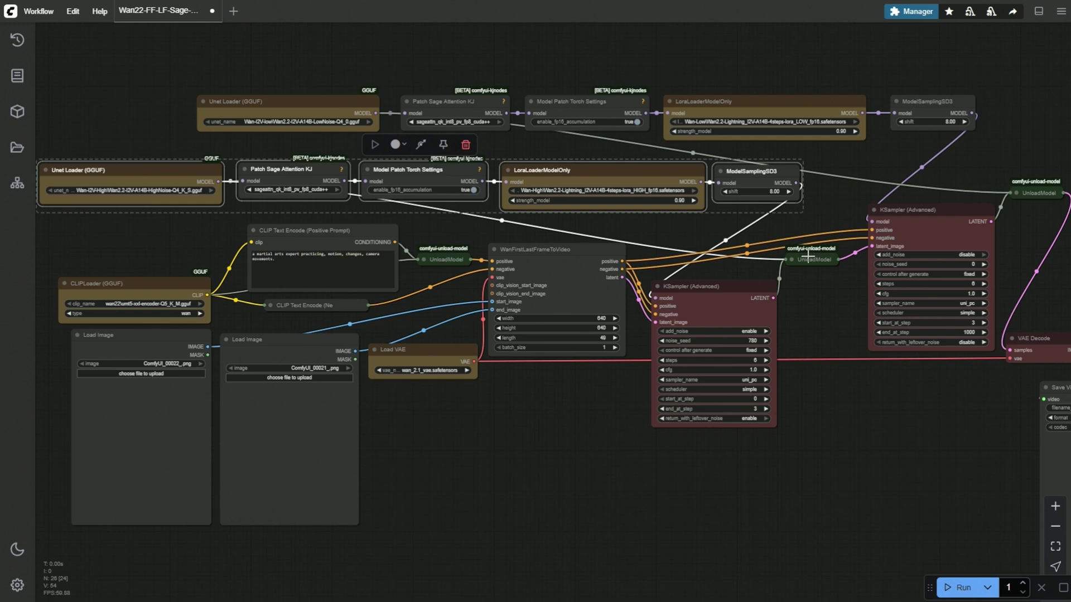
Bypass both Patch Sage Attention KJ and both Model Patch Torch Settings nodes
left_click(586, 222)
left_click(451, 101)
key("ctrl+b")
left_click(284, 169)
key("ctrl+b")
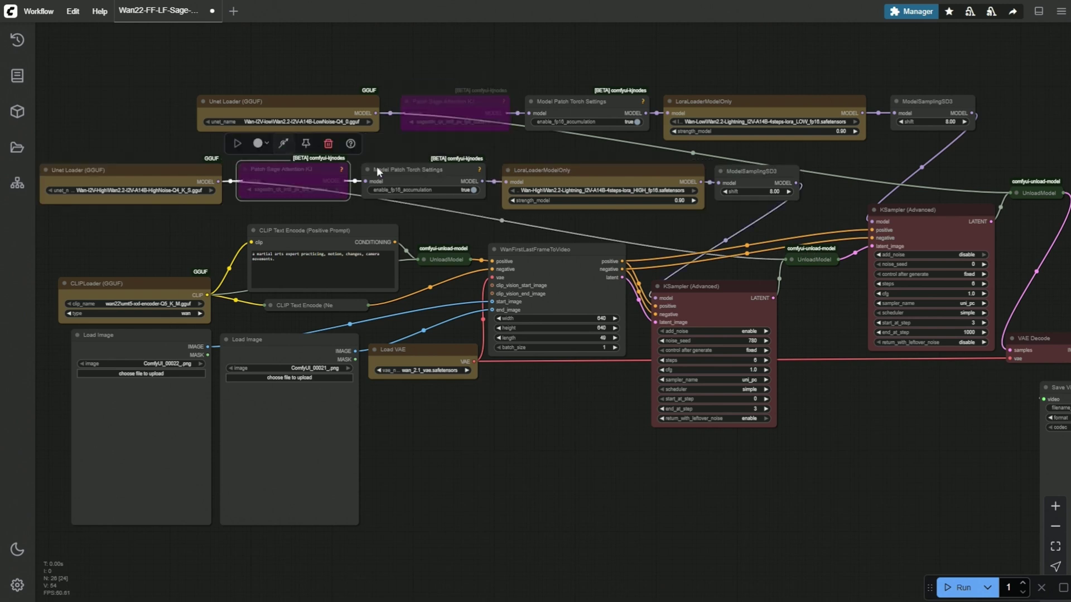
left_click(376, 167)
key("ctrl+b")
left_click(574, 101)
key("ctrl+b")
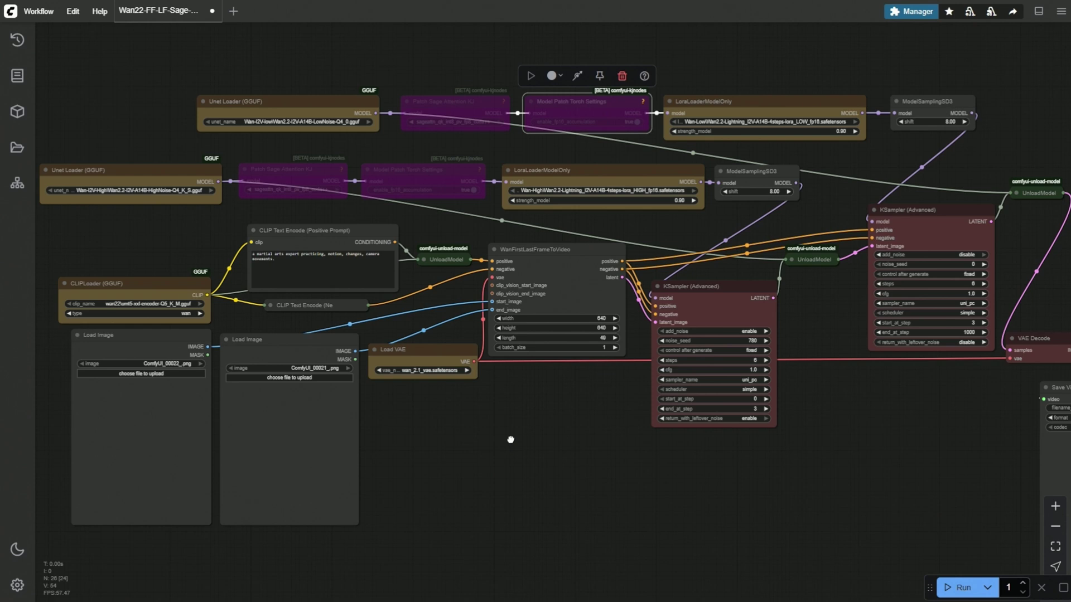
left_click(511, 440)
scroll(509, 442, "up", 2)
Check the start and end images and the prompt, then select the model loader nodes
left_click_drag(549, 427, 804, 461)
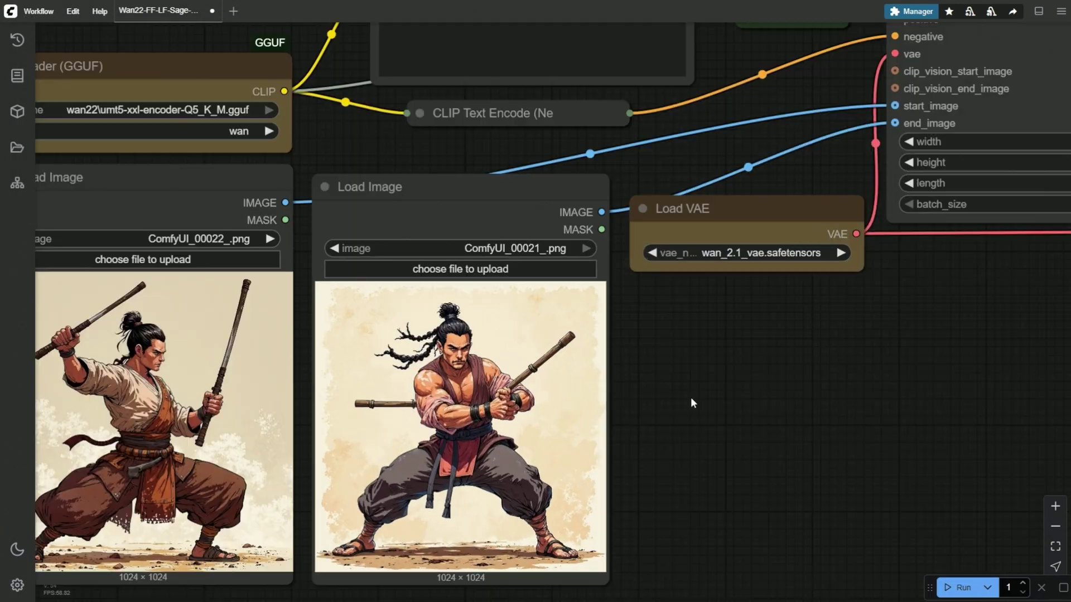
scroll(432, 308, "down", 3)
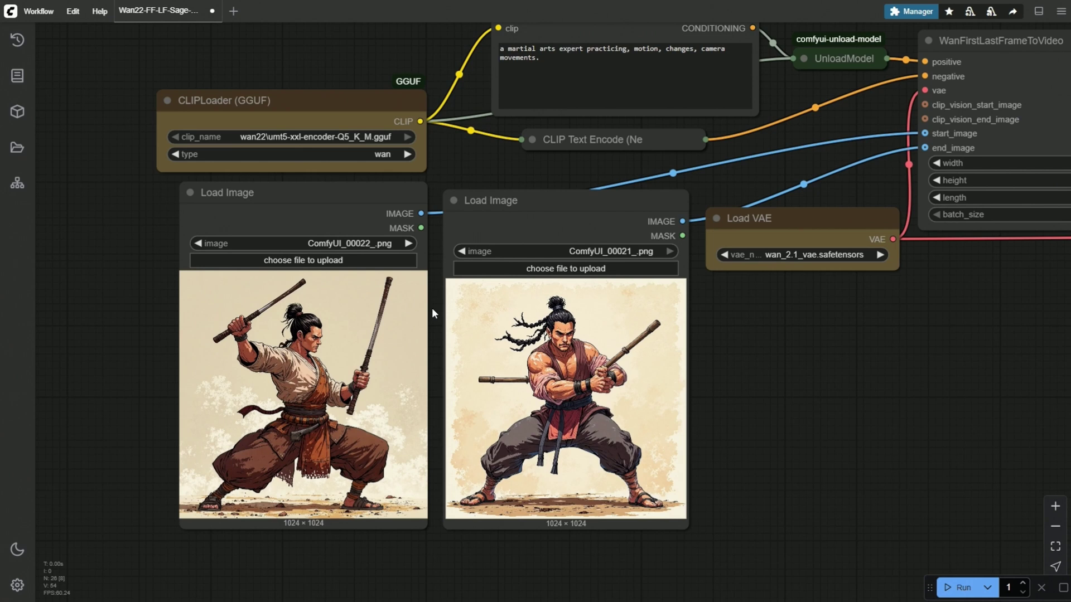
left_click_drag(432, 308, 360, 509)
scroll(385, 333, "up", 4)
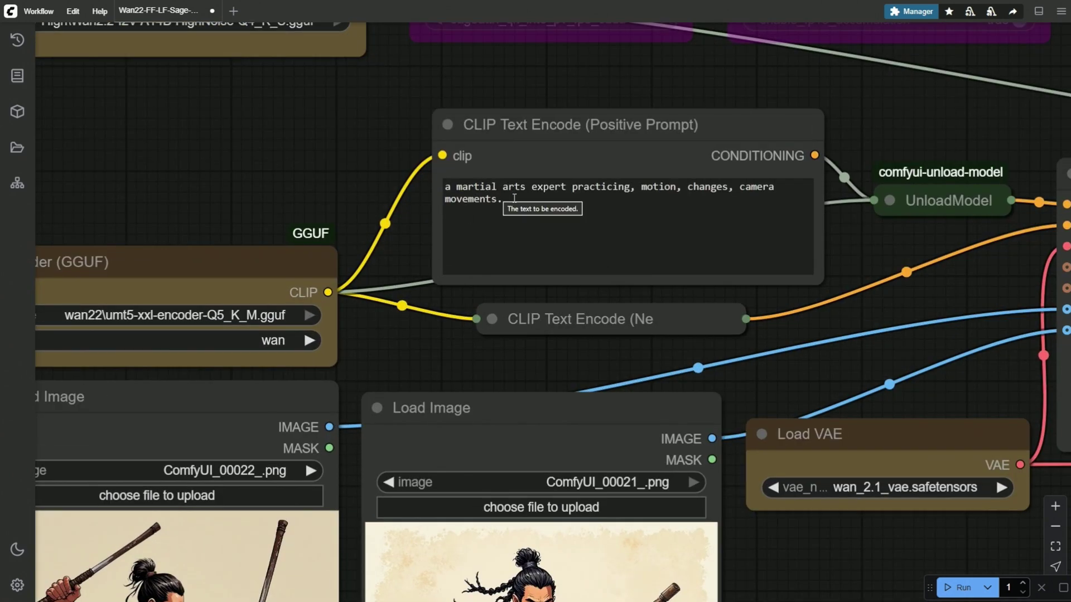
scroll(438, 323, "down", 5)
scroll(303, 233, "down", 1)
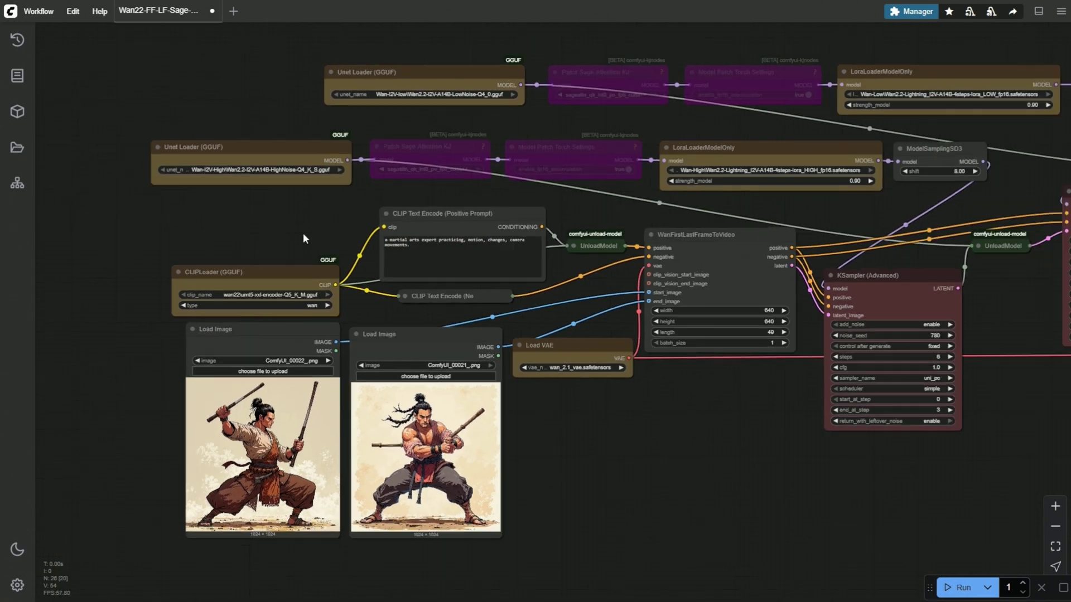
left_click_drag(303, 233, 232, 202)
left_click(317, 92)
left_click(179, 159, "shift")
left_click(824, 84, "shift")
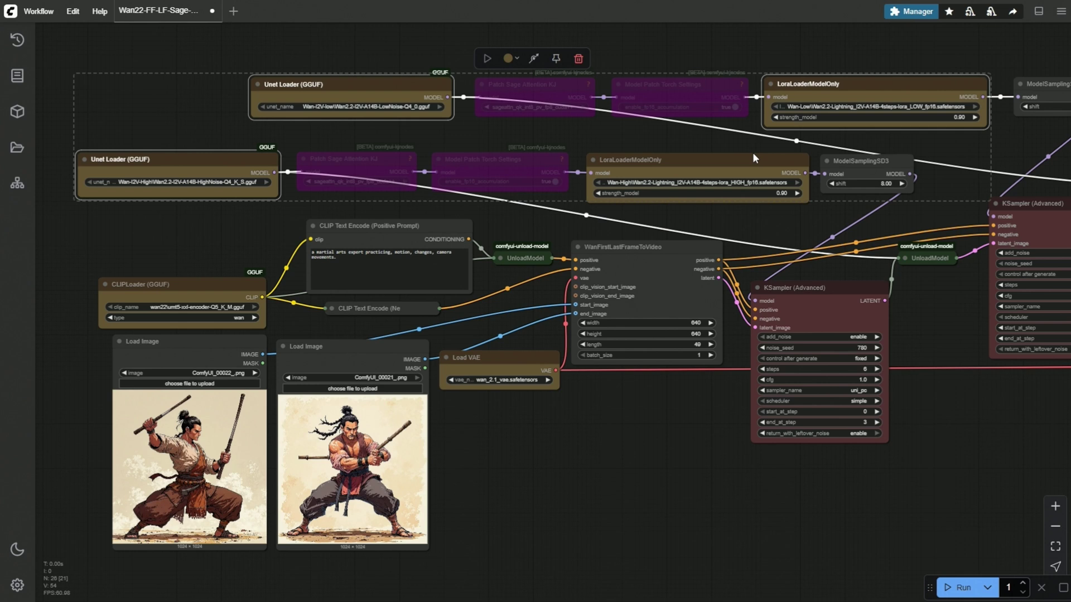
left_click(724, 161, "shift")
Open the High Noise GGUF link and select the Low Noise GGUF link in Links.txt
left_click(232, 294, "shift")
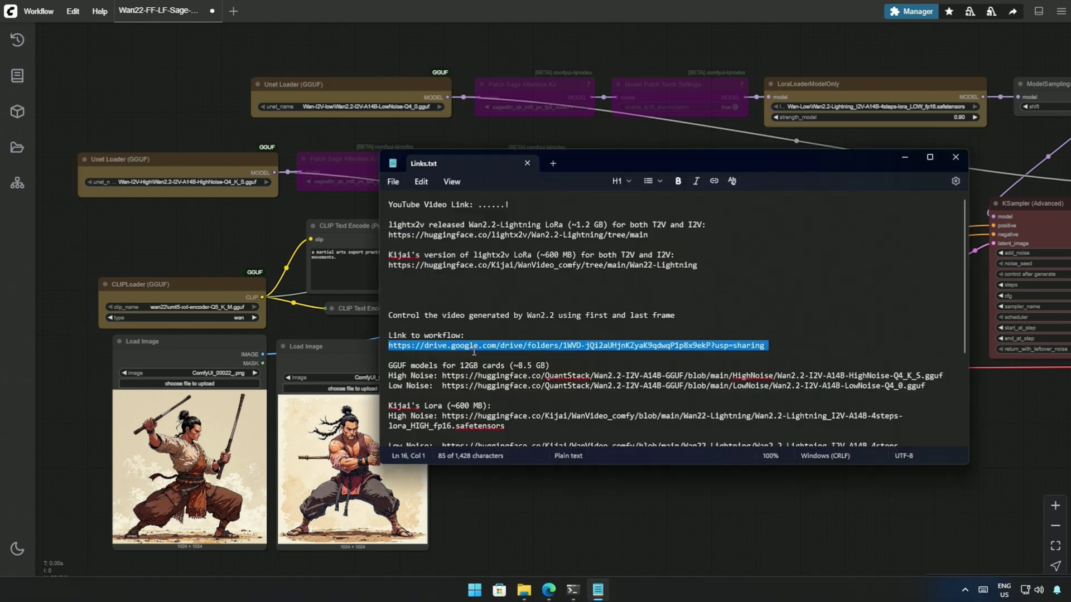
scroll(475, 351, "down", 2)
left_click_drag(442, 306, 935, 307)
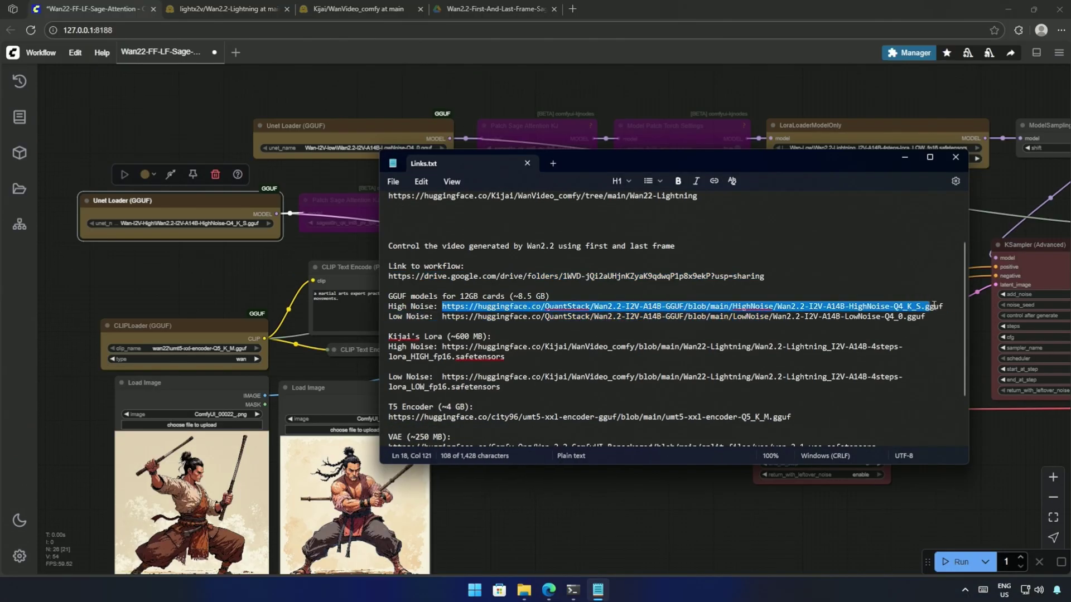
left_click(934, 306, "ctrl")
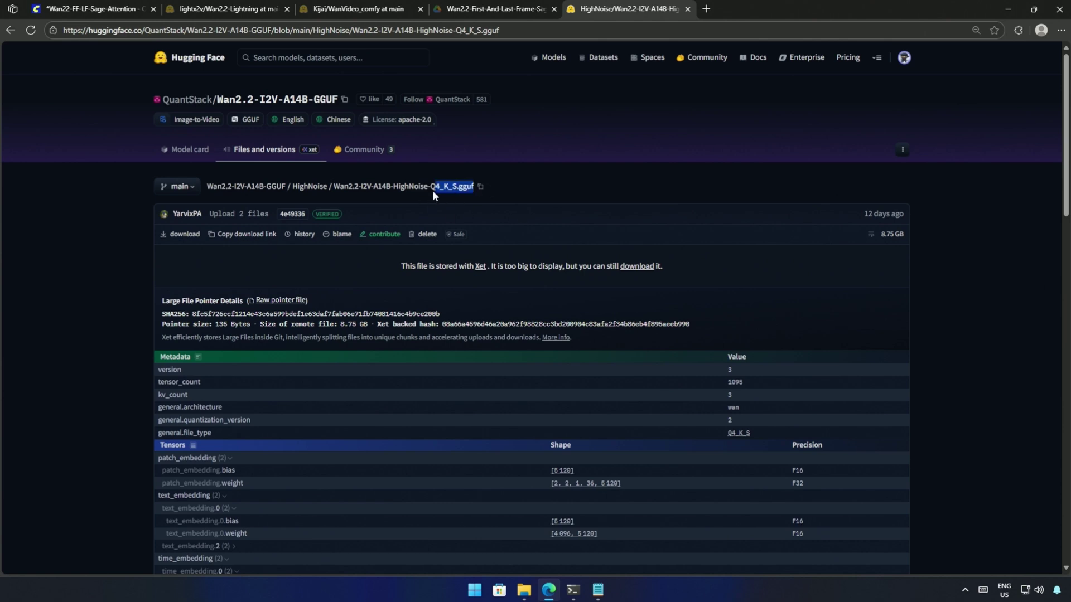
key("alt+Tab")
left_click_drag(442, 317, 929, 326)
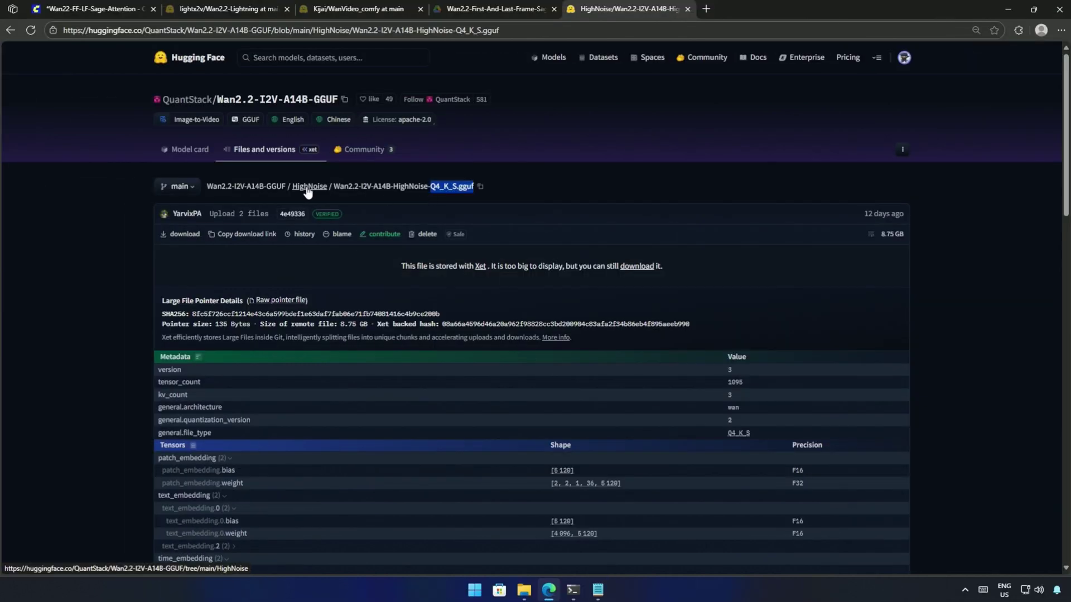
Show the HighNoise folder and check the Q8_0 file entry and its size
left_click(309, 189)
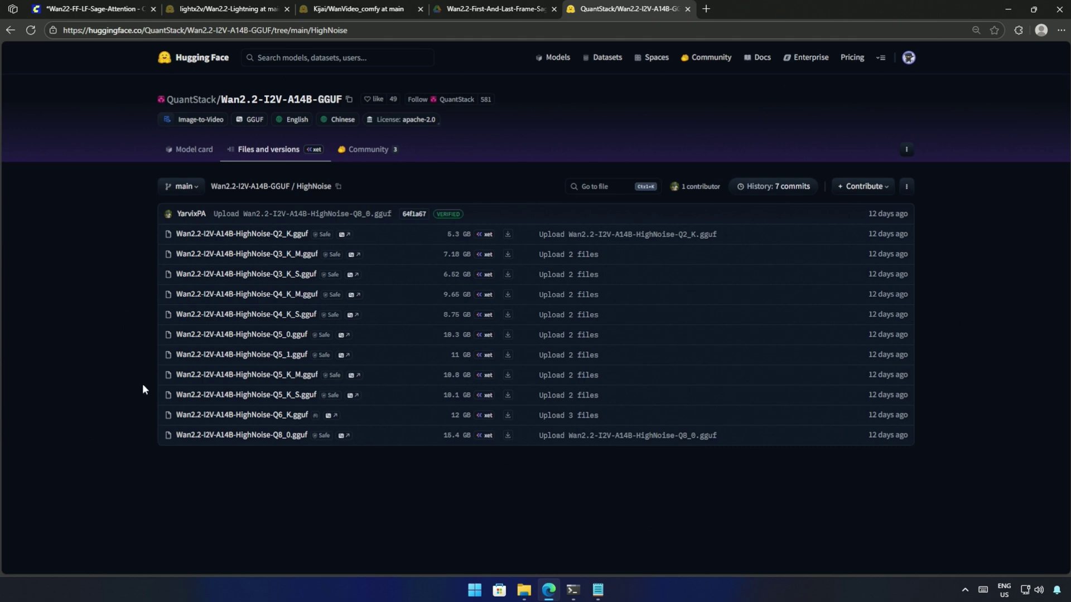
left_click_drag(160, 435, 515, 435)
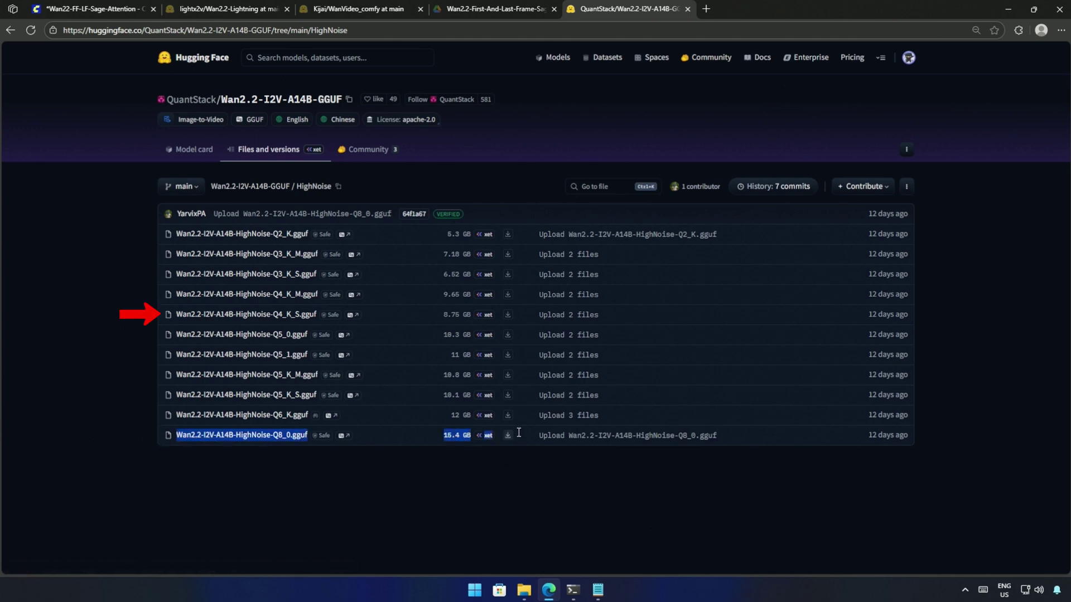
left_click(239, 471)
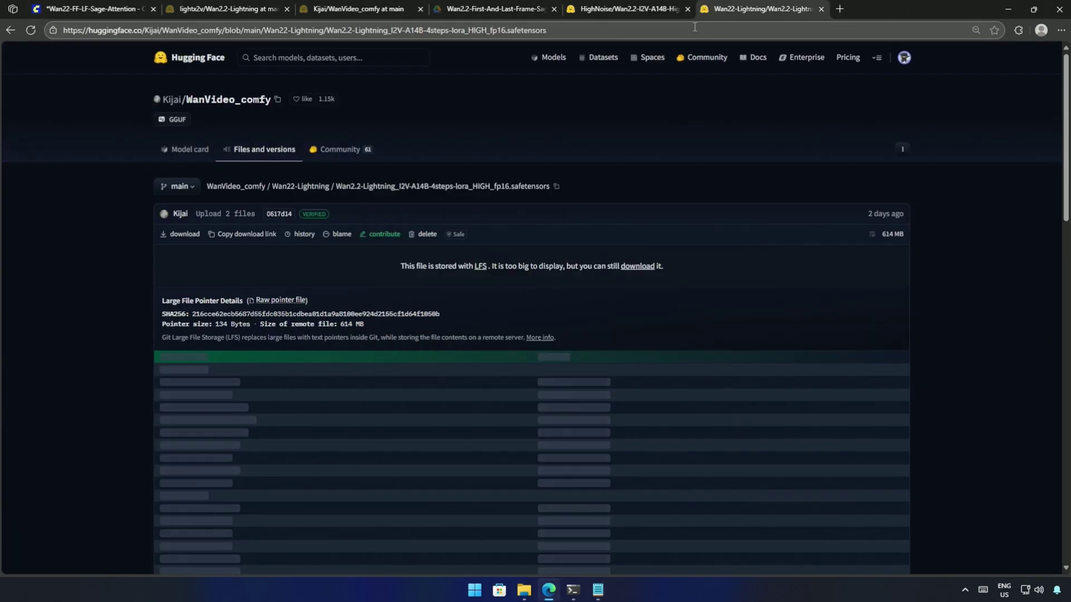
Show Kijai's Wan22-Lightning folder listing and check its two I2V LoRA files
left_click(308, 190)
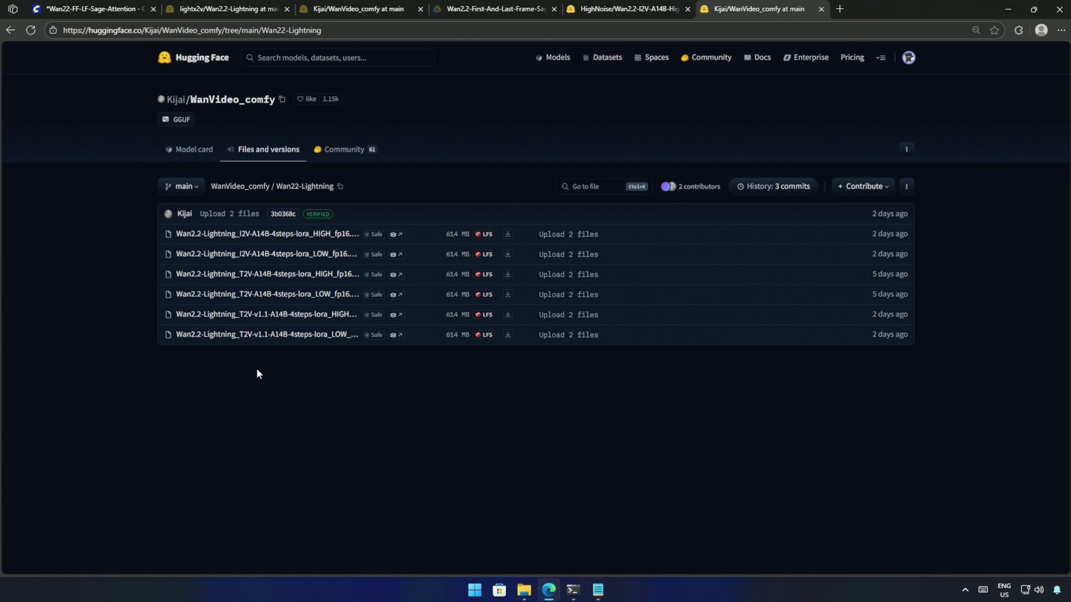
left_click_drag(143, 231, 339, 260)
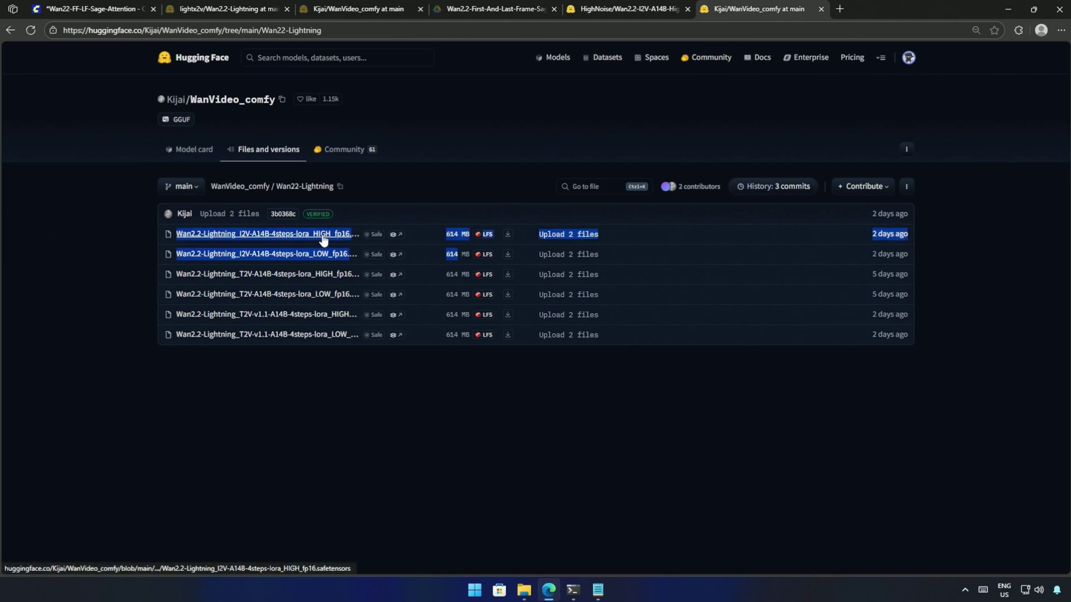
left_click(367, 391)
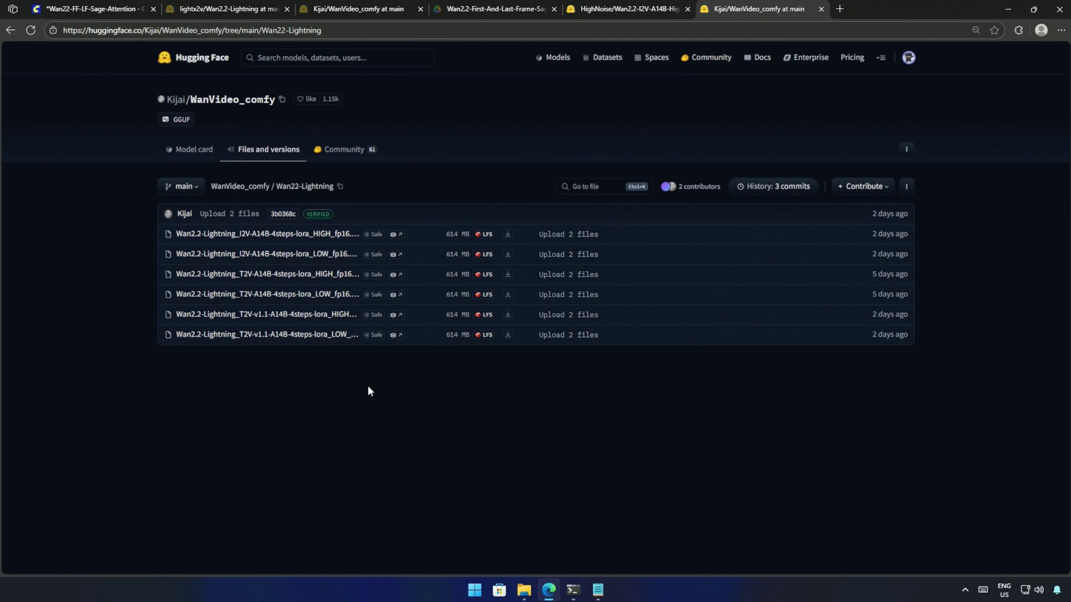
Check the available LoRA and unet model lists in the ComfyUI workflow
key("ctrl+1")
scroll(750, 228, "up", 3)
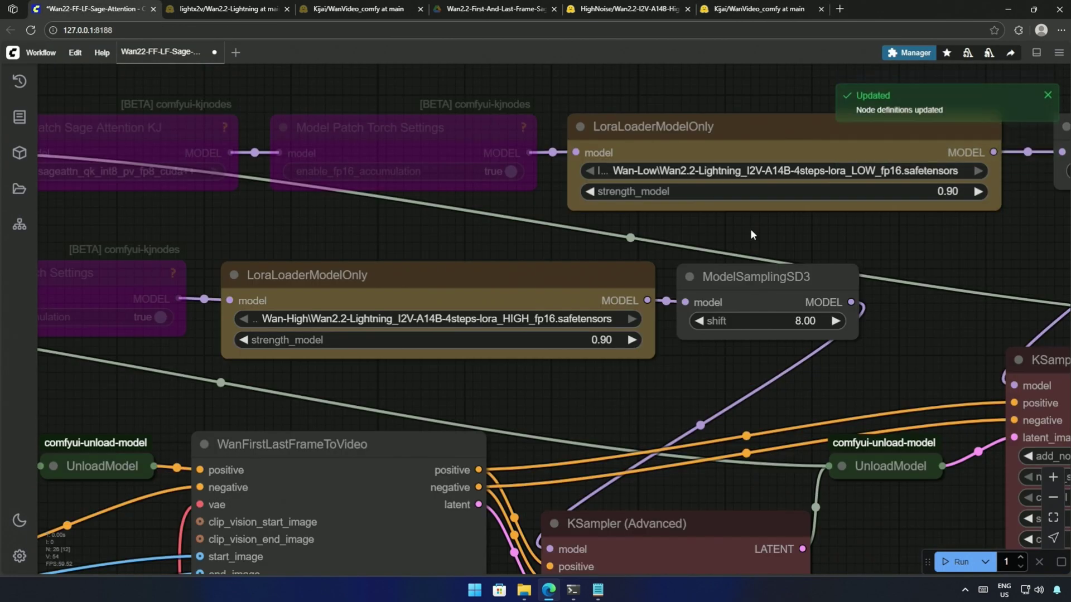
left_click(772, 172)
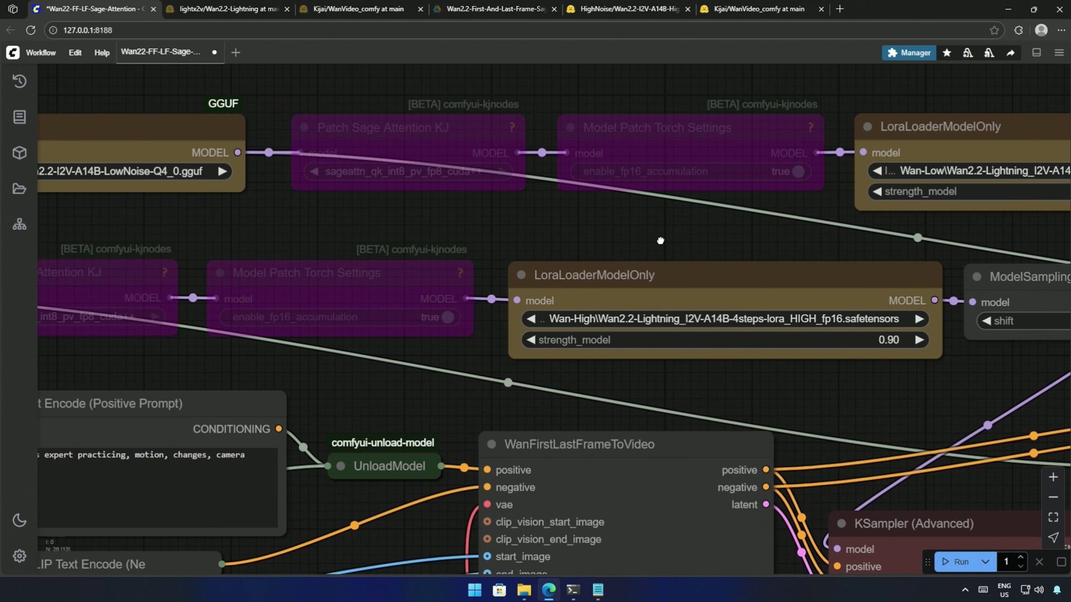
left_click_drag(374, 245, 900, 272)
left_click(400, 201)
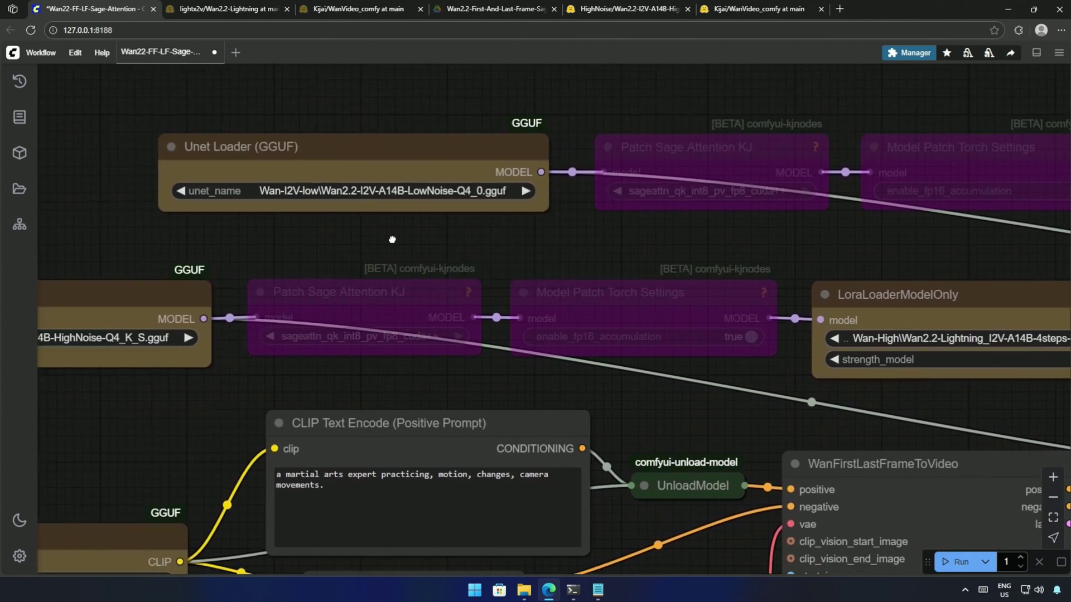
left_click(598, 590)
Copy the T5 encoder link from Links.txt and load it in a new browser tab
triple_click(428, 359)
right_click(428, 358)
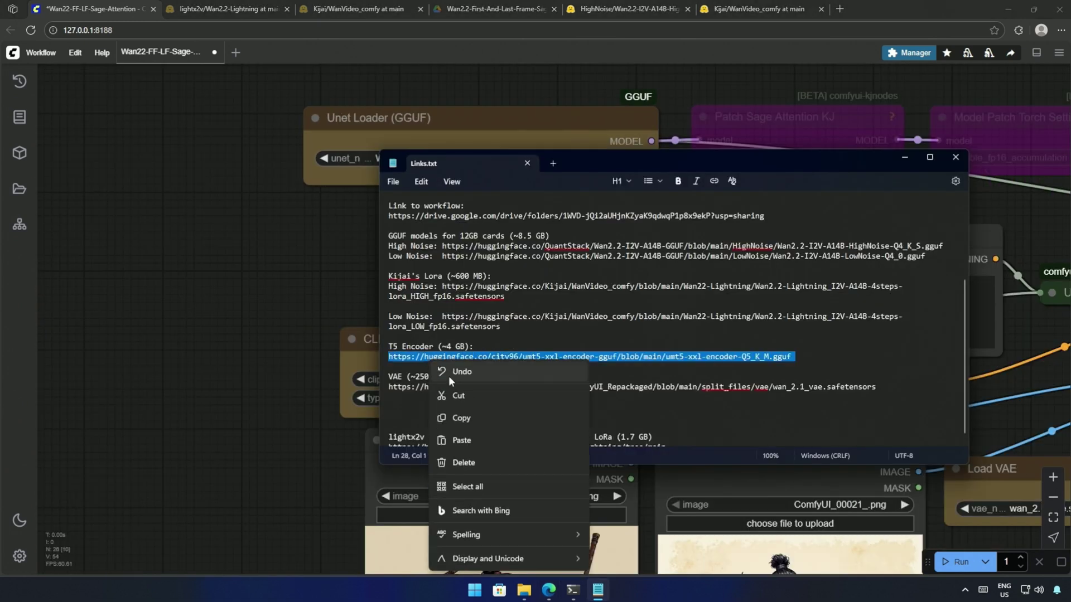
left_click(460, 420)
left_click(839, 8)
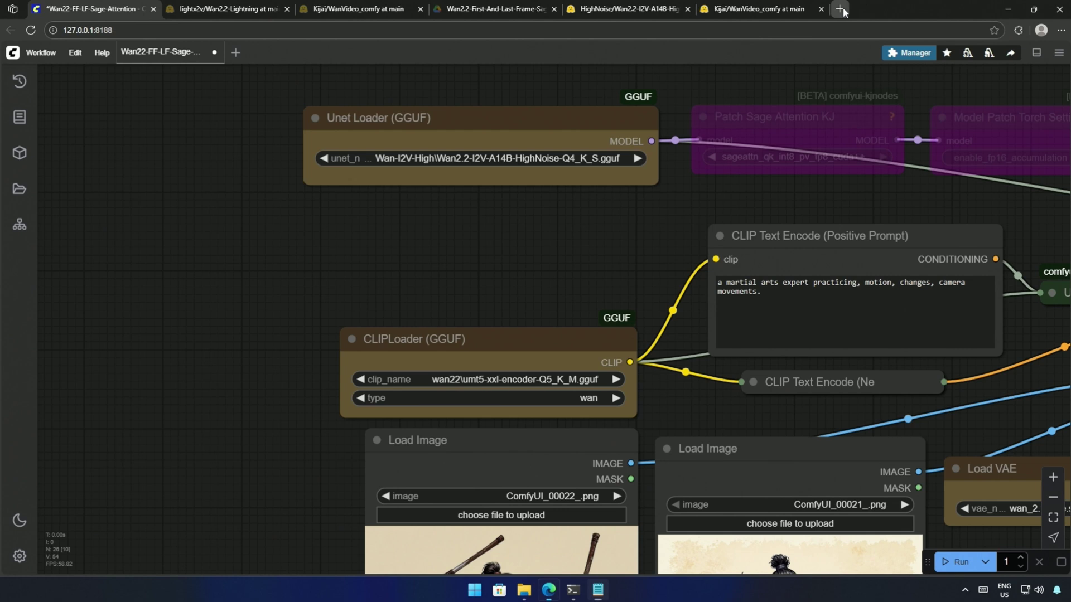
key("ctrl+v")
key("Return")
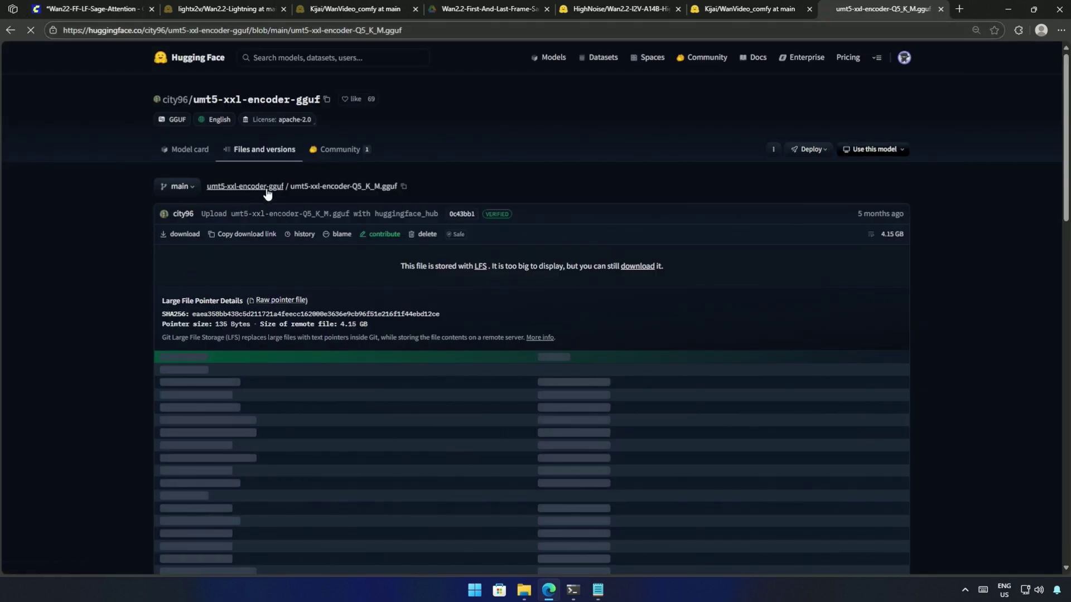
Review the umt5-xxl encoder quants, then select the VAE file name in Links.txt
left_click(266, 187)
left_click_drag(109, 408, 296, 466)
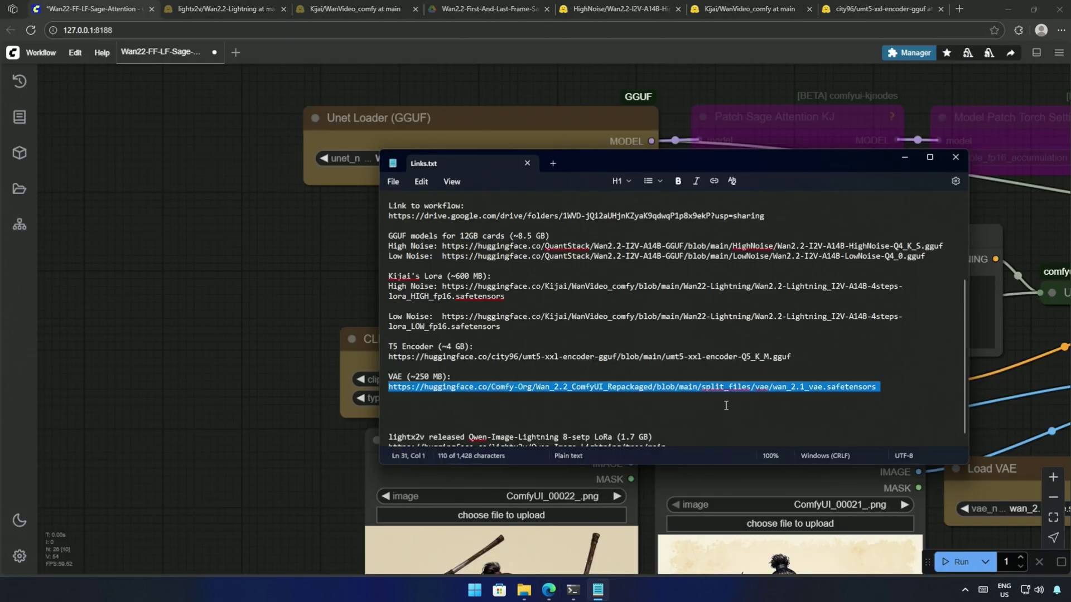
left_click_drag(774, 386, 866, 387)
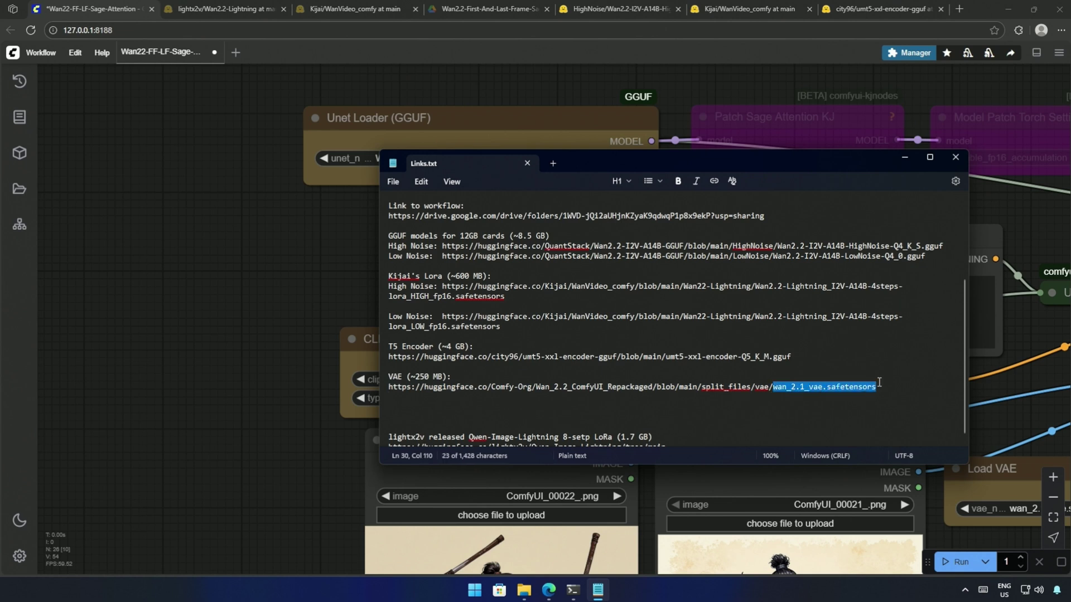
left_click(525, 377)
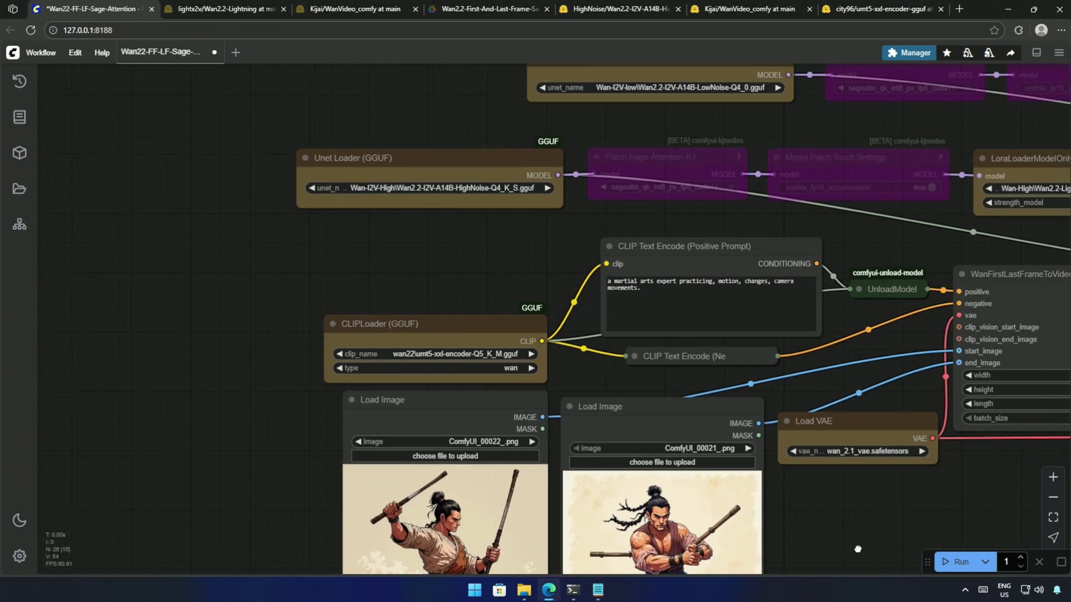
left_click_drag(846, 460, 619, 458)
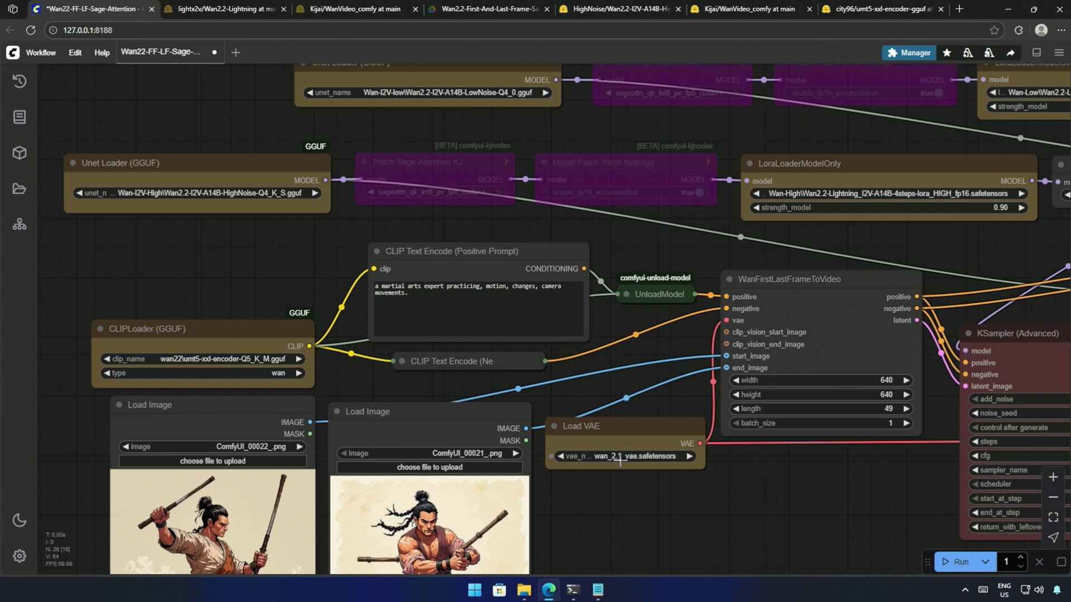
left_click(621, 434)
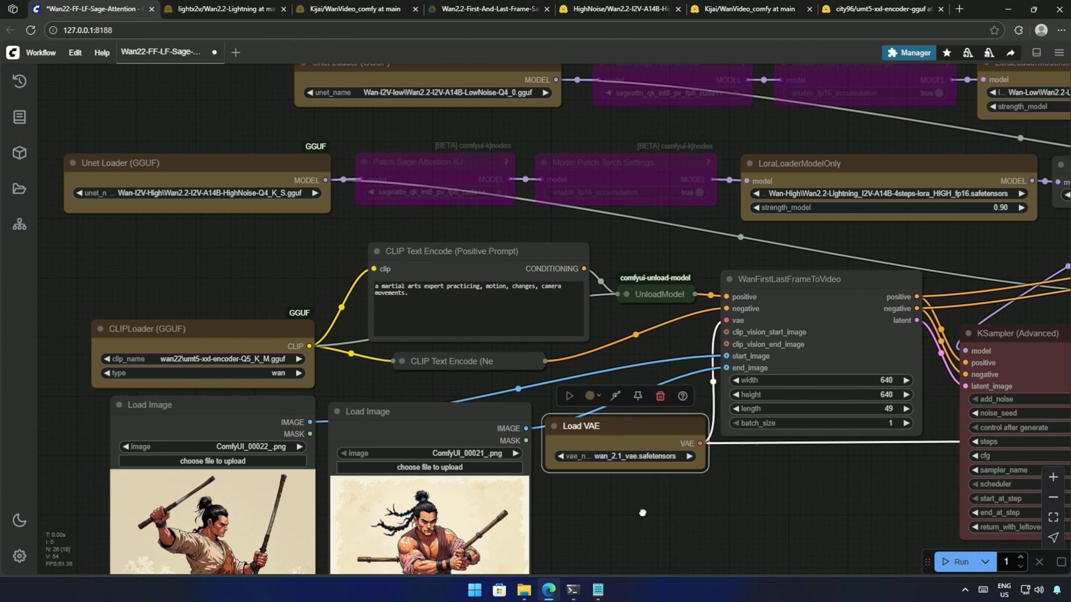
scroll(584, 527, "up", 2)
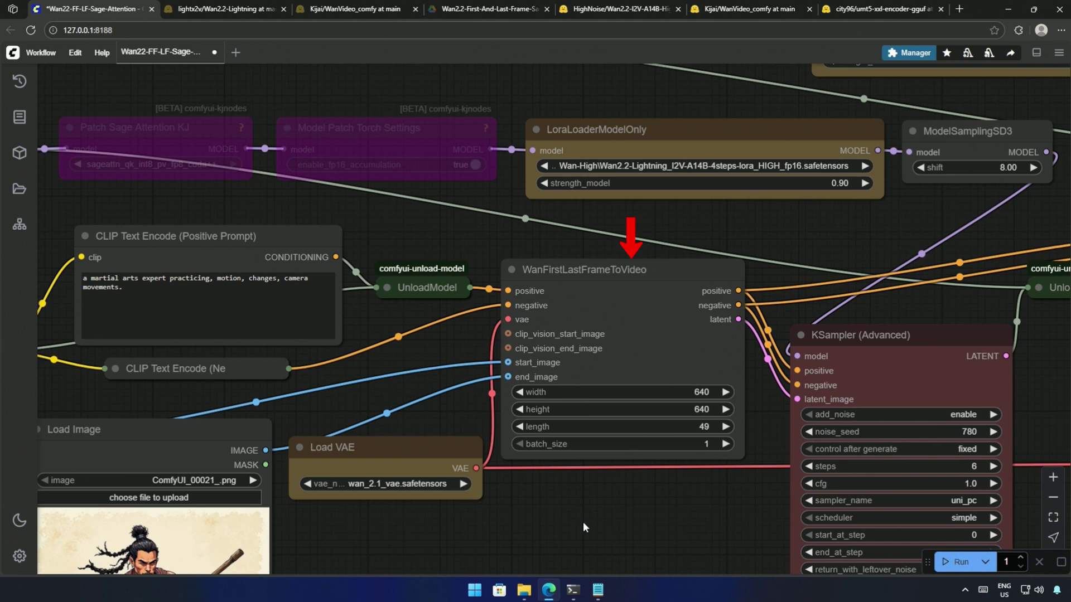
scroll(583, 521, "up", 1)
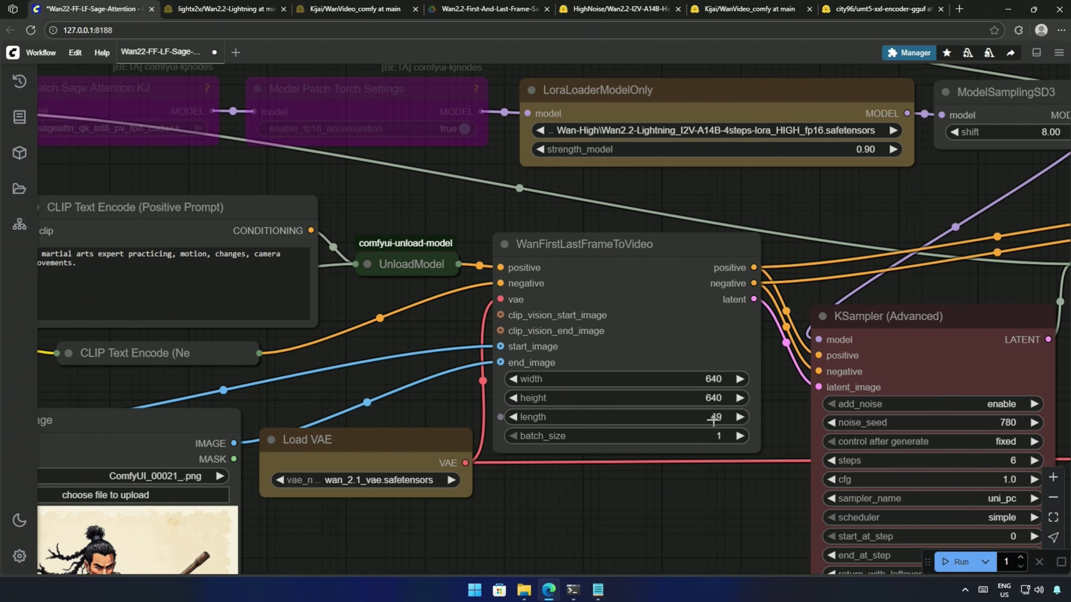
mouse_move(725, 524)
left_mouse_down()
mouse_move(484, 535)
mouse_move(341, 511)
left_mouse_up()
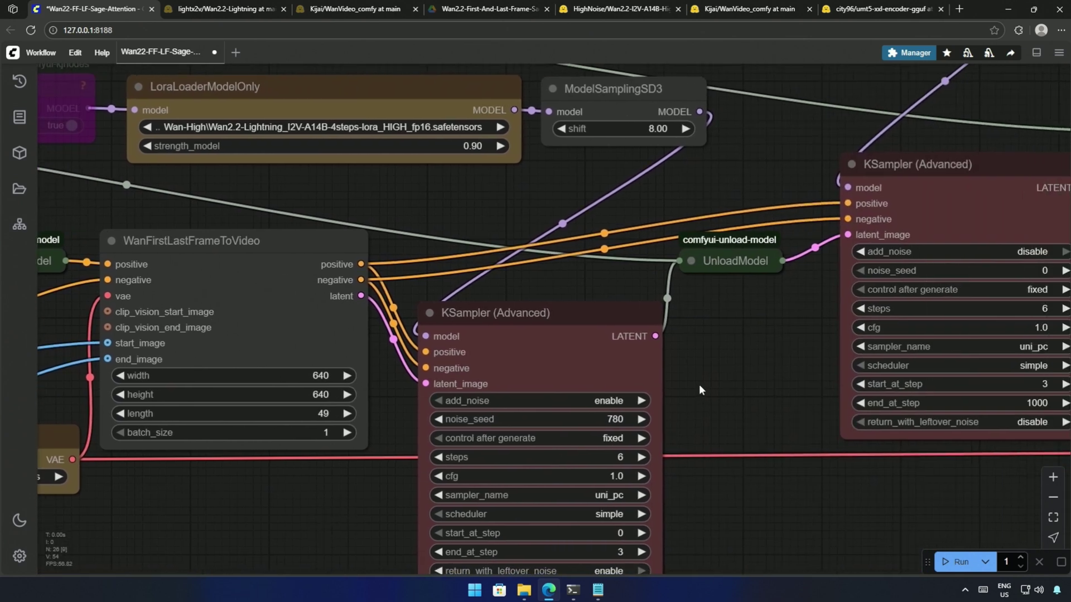
left_click_drag(699, 384, 592, 308)
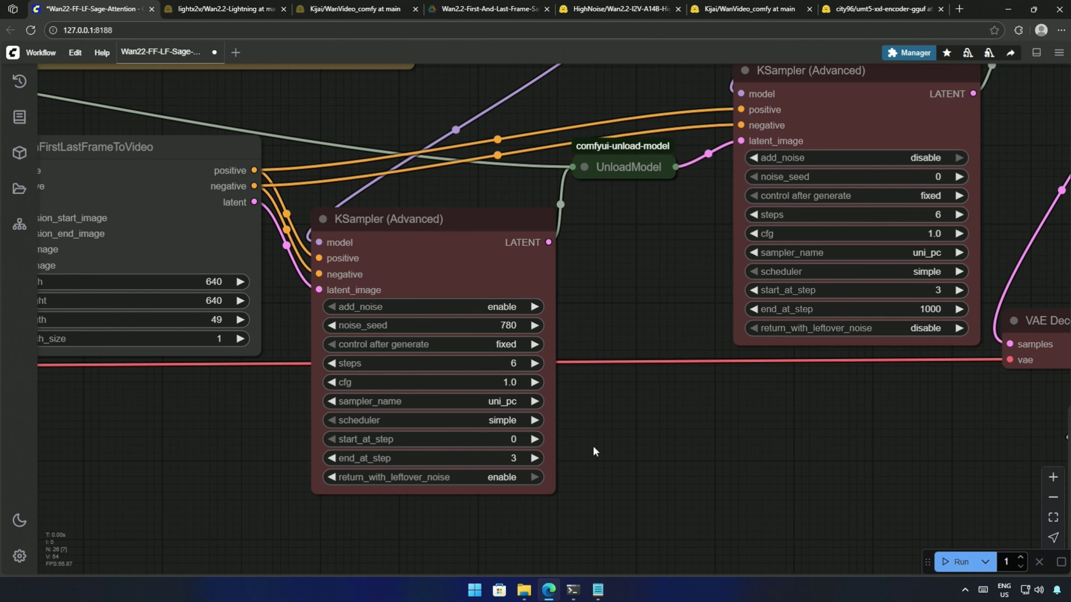
scroll(593, 446, "up", 1)
mouse_move(585, 442)
left_mouse_down()
mouse_move(586, 497)
mouse_move(588, 484)
left_mouse_up()
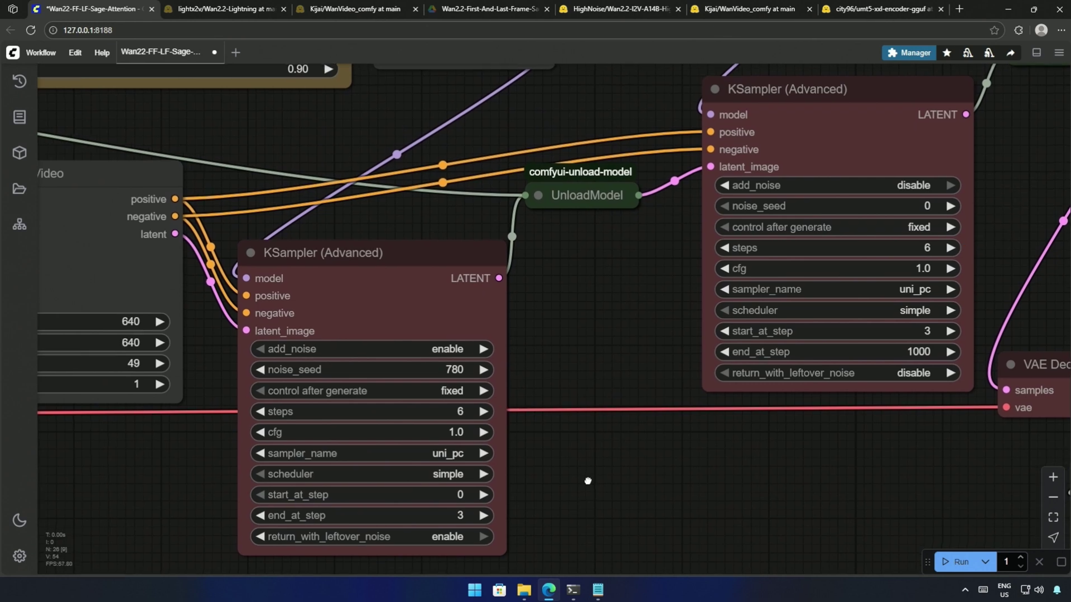
left_click_drag(587, 484, 588, 479)
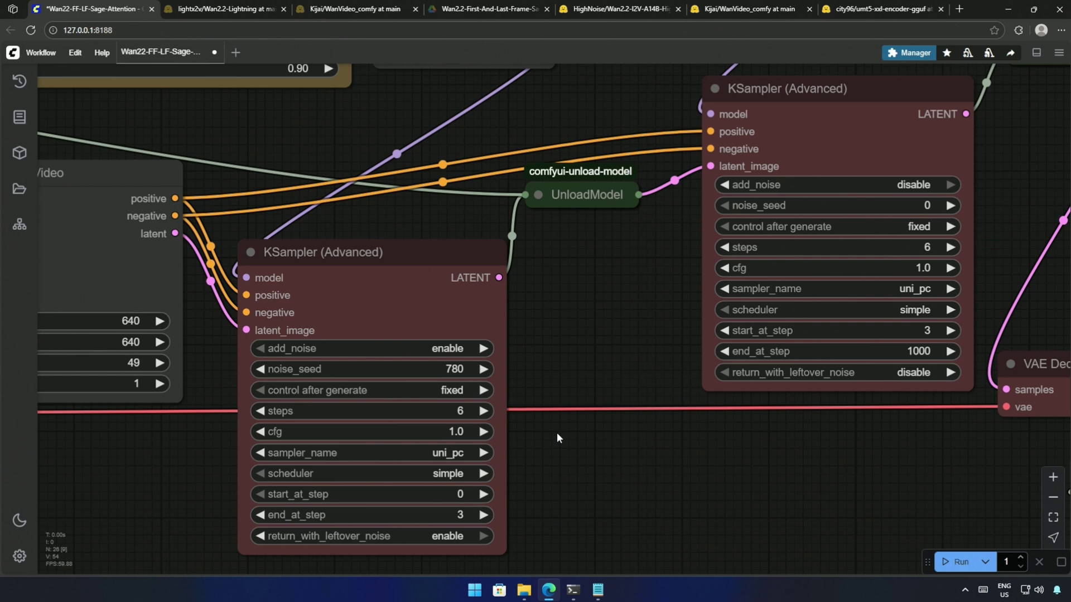
scroll(557, 433, "down", 3)
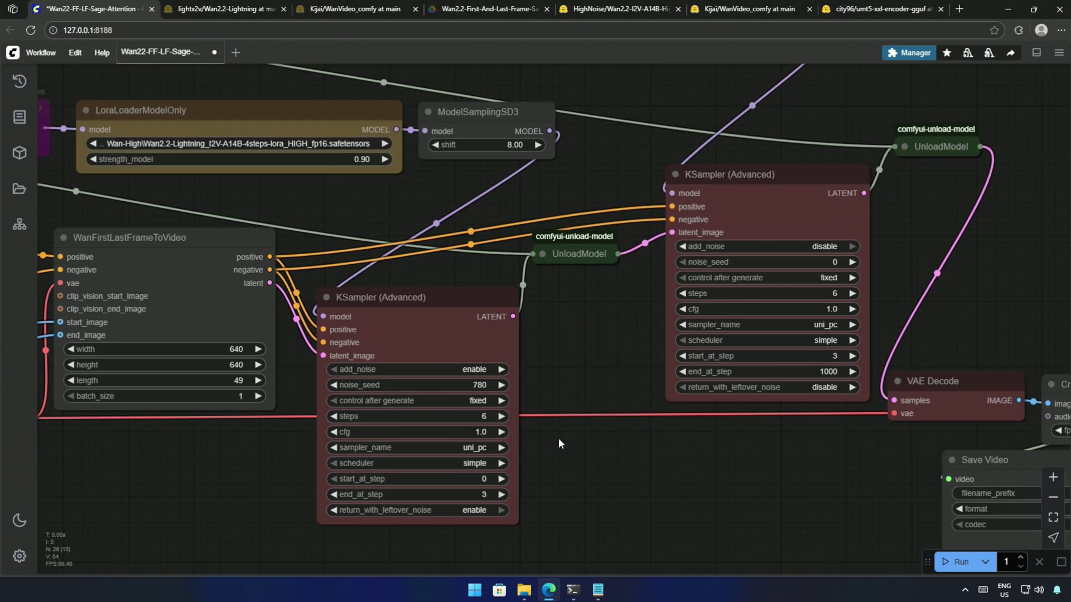
mouse_move(560, 437)
left_mouse_down()
mouse_move(652, 473)
mouse_move(521, 455)
mouse_move(471, 461)
mouse_move(583, 409)
mouse_move(630, 444)
left_mouse_up()
scroll(526, 452, "down", 2)
scroll(518, 479, "down", 1)
scroll(583, 405, "down", 1)
scroll(597, 428, "down", 1)
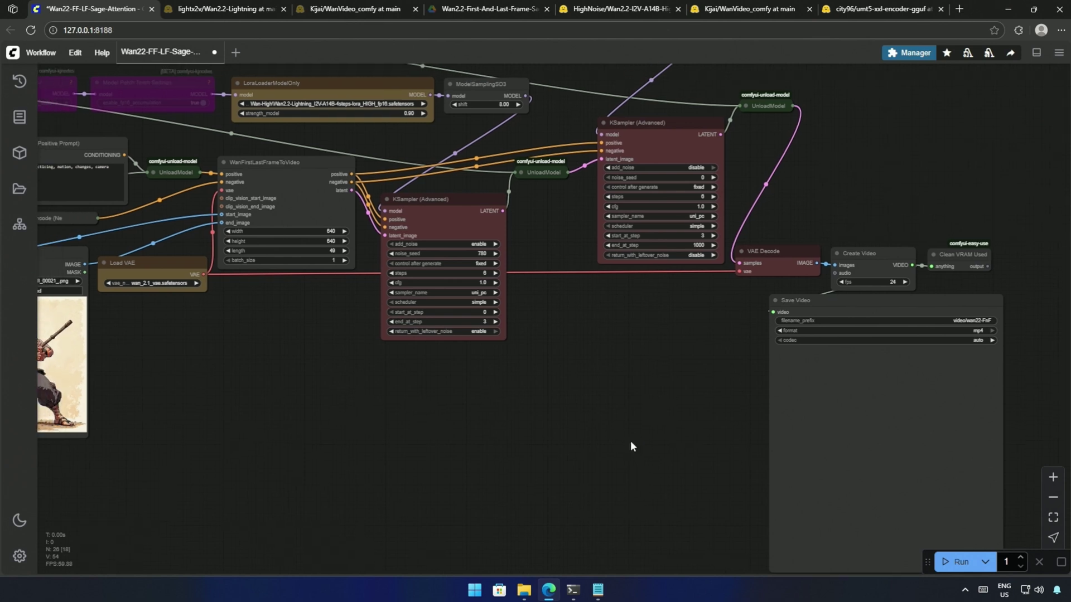
Run the workflow and view the 2-second martial artist mp4 in the Save Video node
left_click(958, 562)
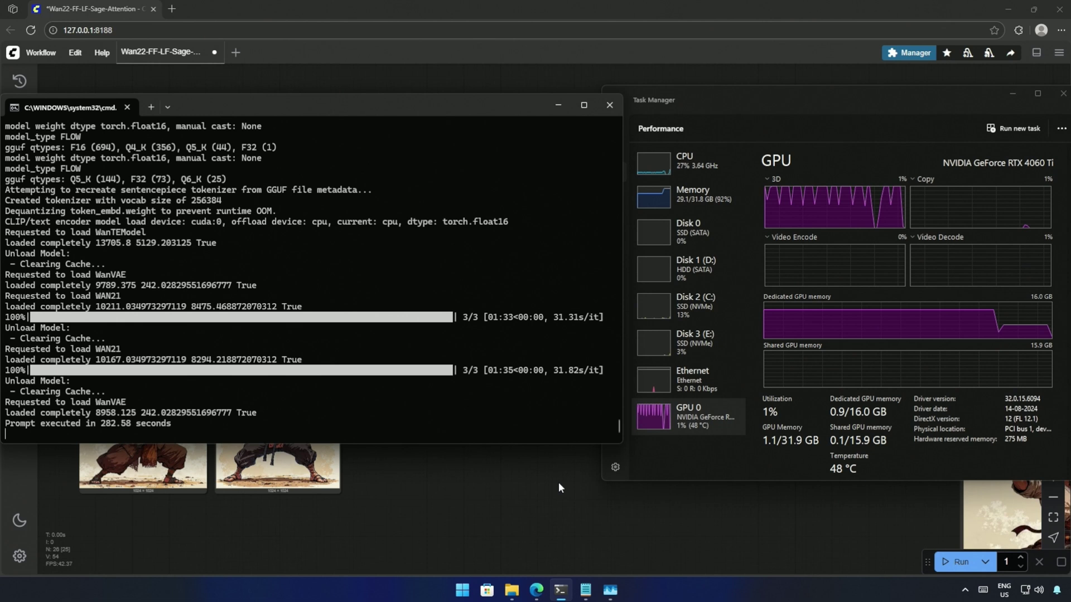
left_click(557, 500)
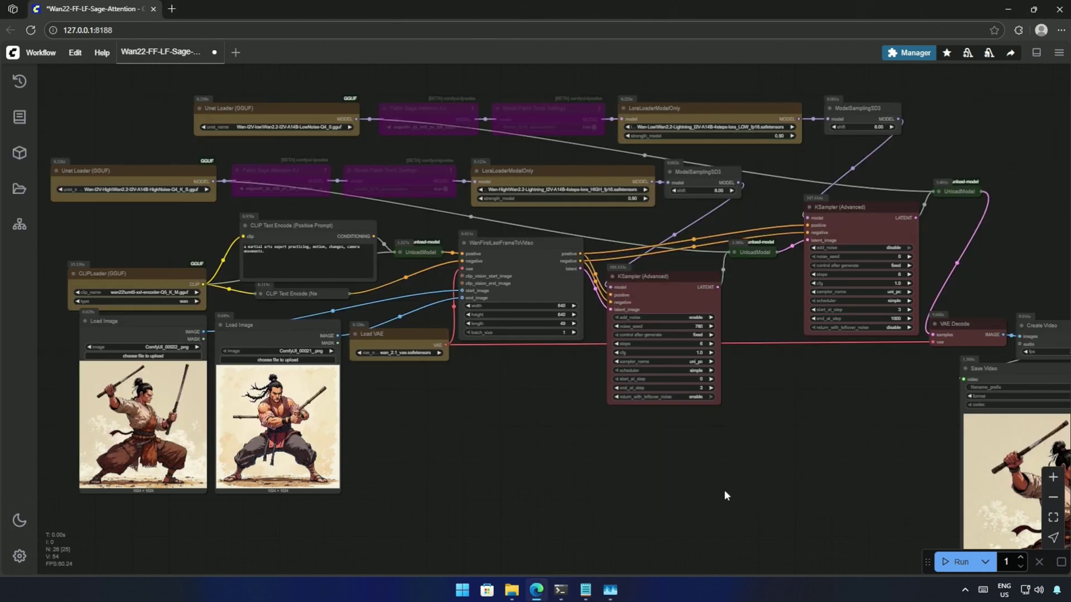
left_click_drag(724, 498, 377, 444)
scroll(459, 369, "up", 2)
scroll(502, 388, "up", 2)
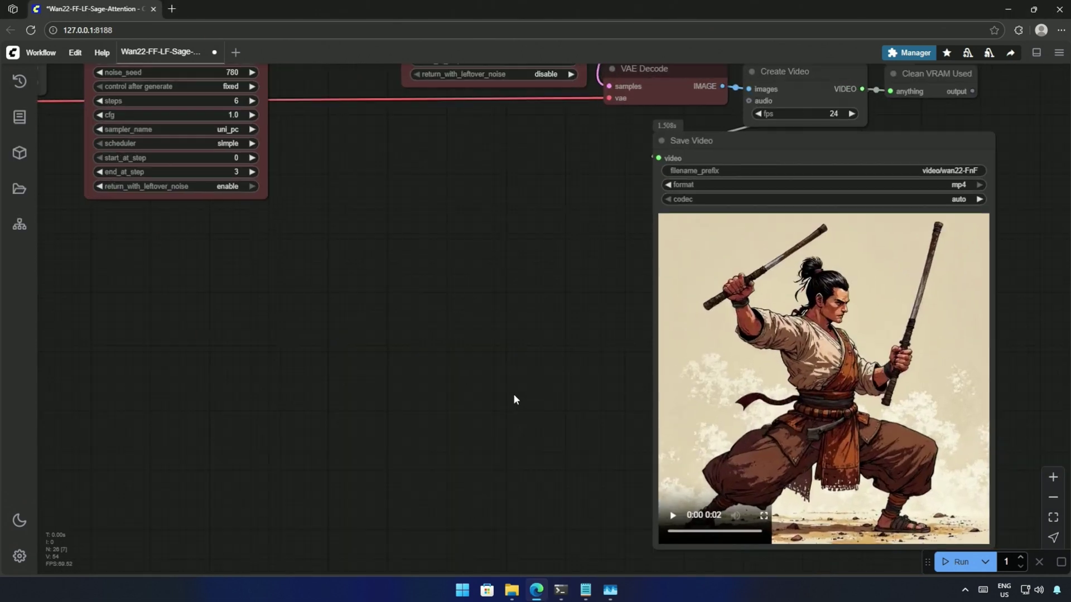
scroll(513, 394, "up", 1)
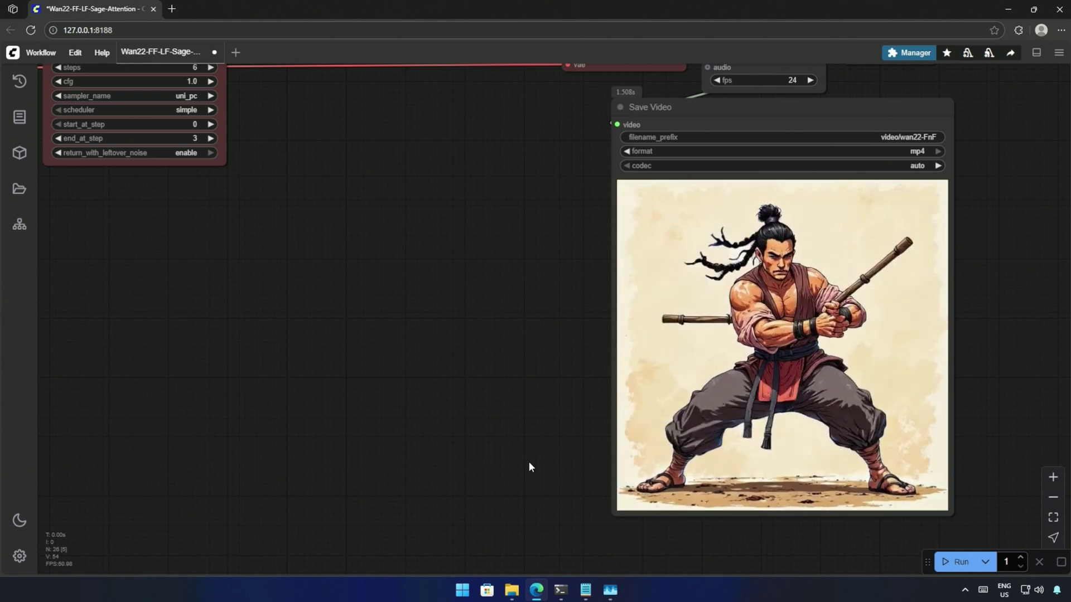
scroll(529, 461, "down", 3)
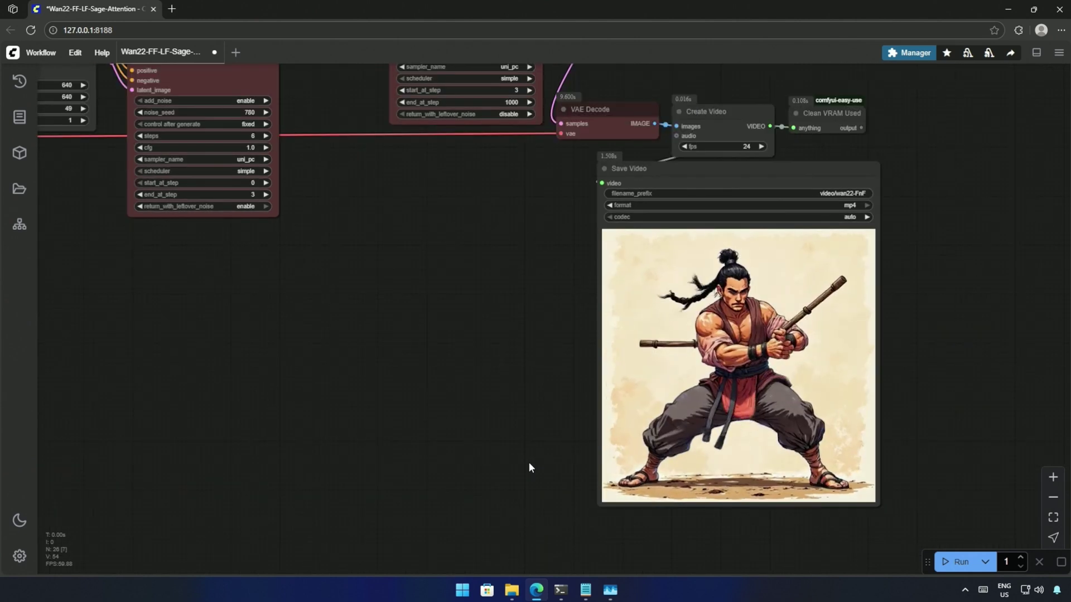
Set the first KSampler's seed to randomize and compare run times: 282.58 vs 208.79 seconds
left_click_drag(370, 469, 730, 509)
scroll(729, 509, "up", 4)
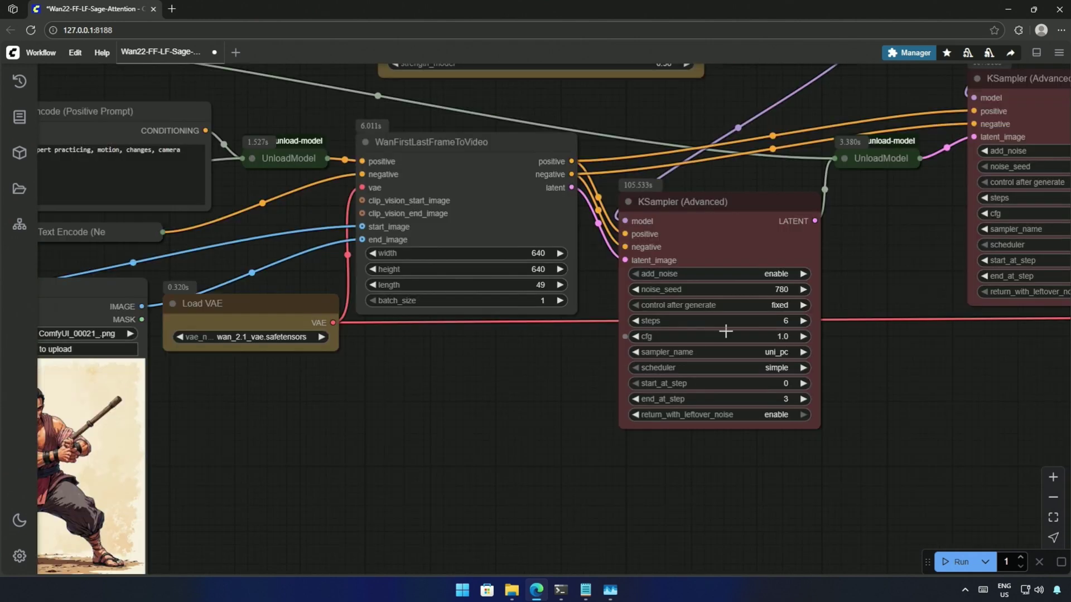
left_click(780, 307)
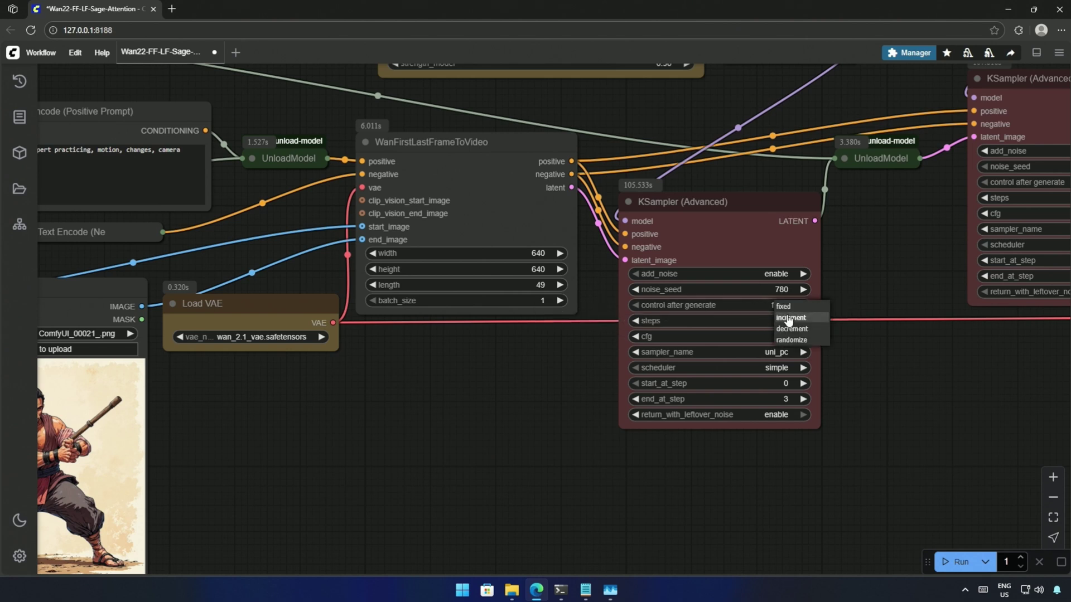
left_click(792, 341)
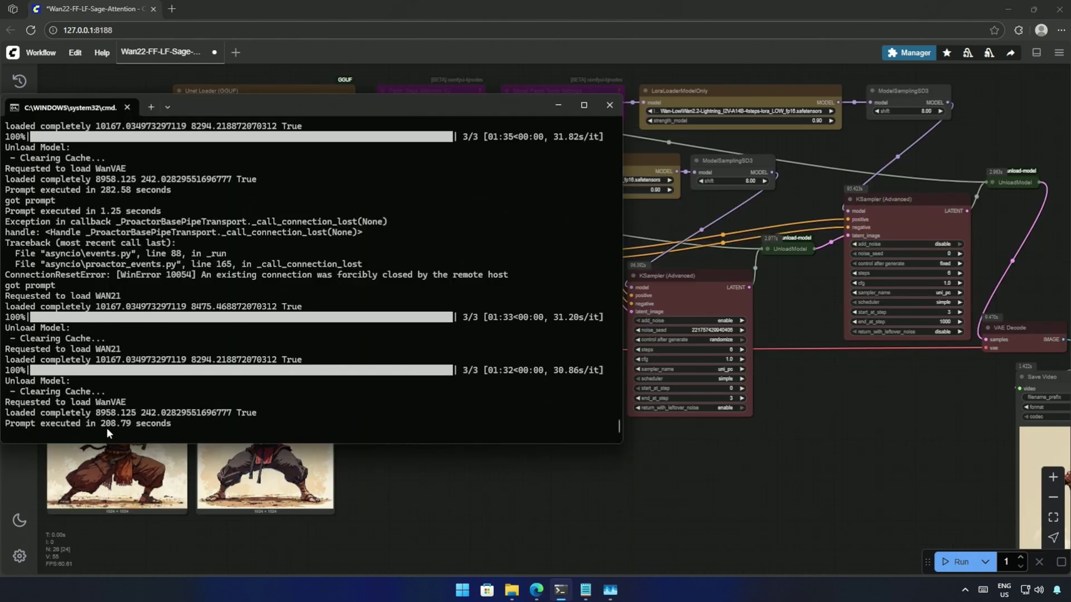
double_click(102, 192)
double_click(109, 424)
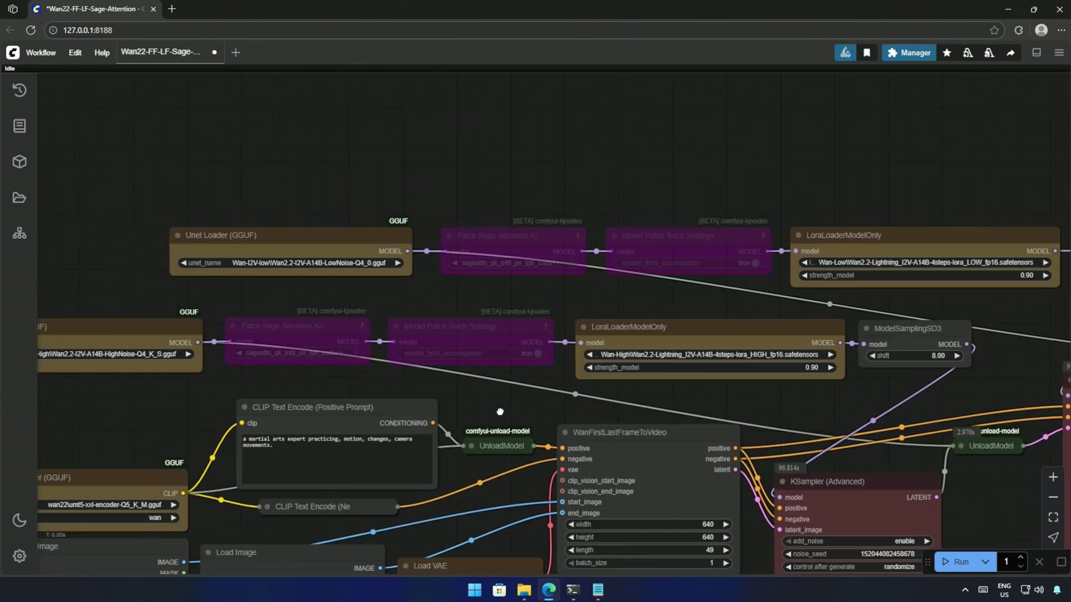
scroll(501, 412, "up", 2)
Re-enable the Sage Attention and torch settings patch nodes
left_click(510, 209)
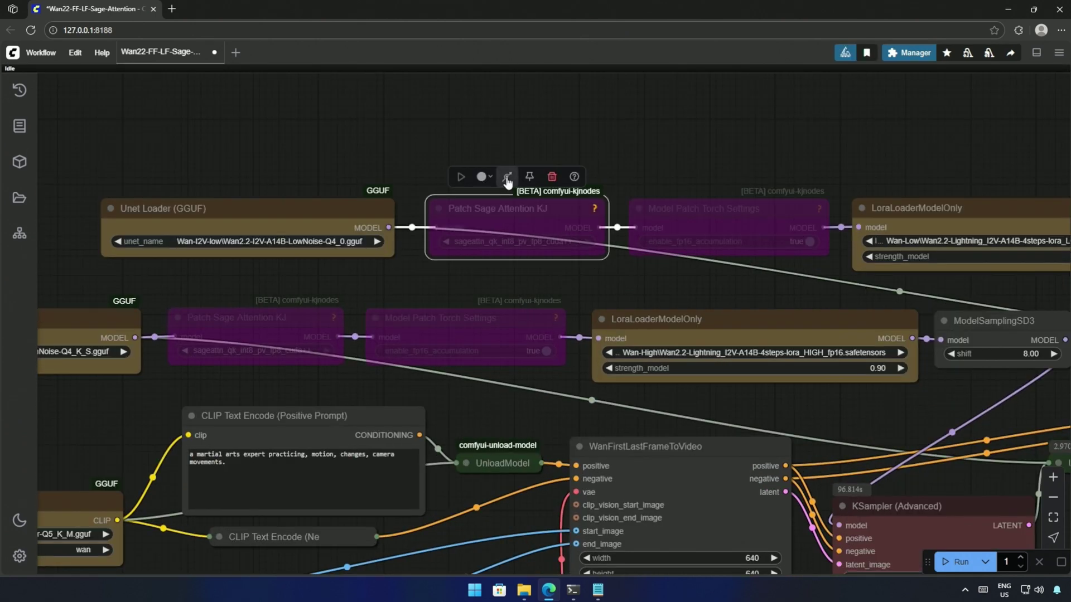
left_click(508, 178)
left_click(251, 318)
left_click(246, 285)
left_click(449, 319)
left_click(458, 286)
left_click(703, 210)
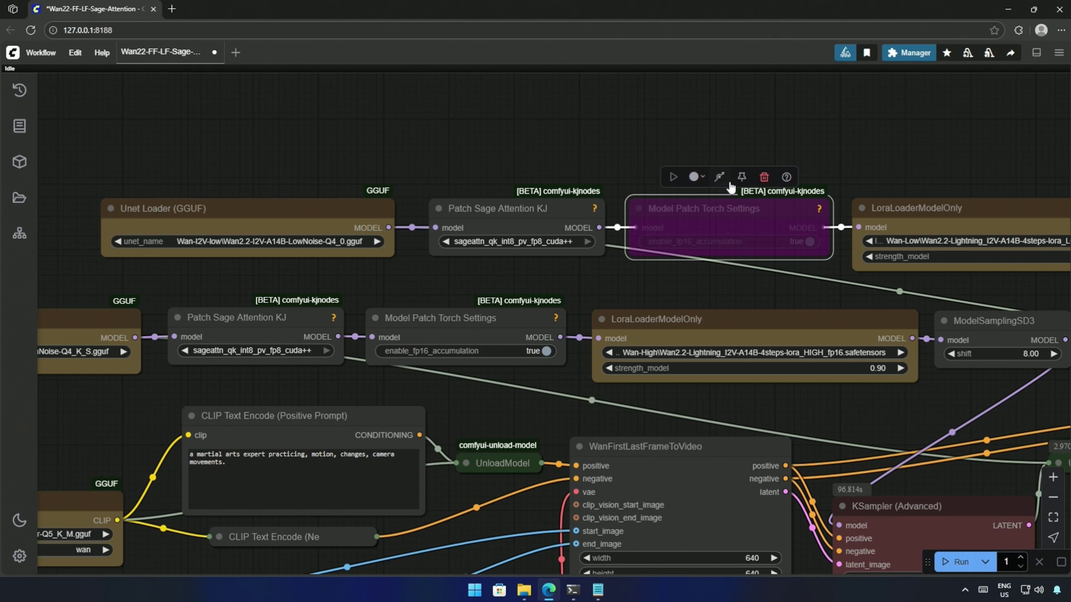
left_click(719, 176)
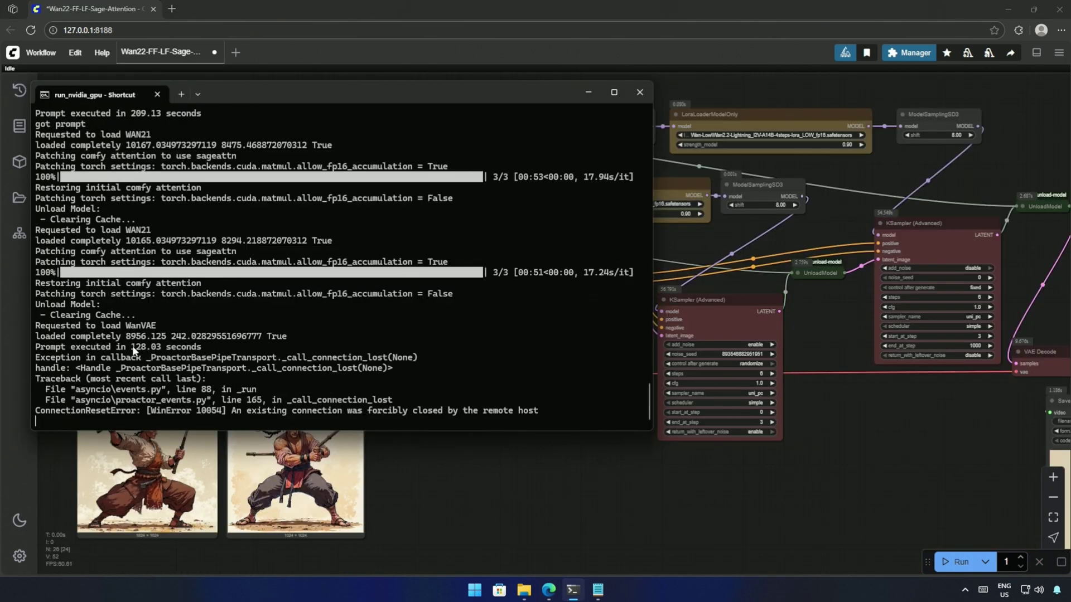
Note the 128.54-second run time and queue the martial artist generation again
double_click(141, 347)
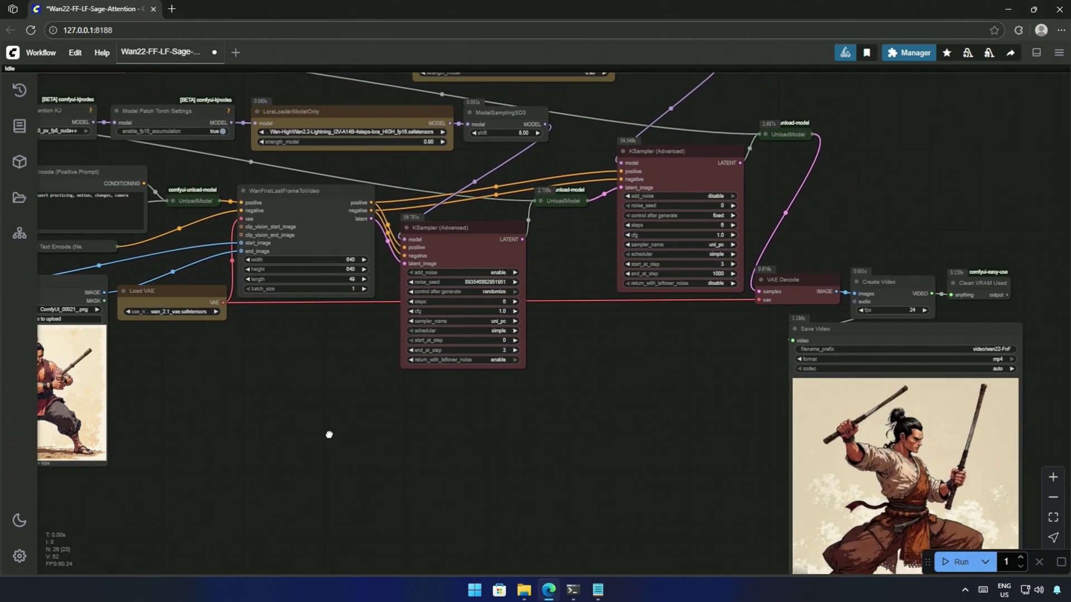
scroll(447, 376, "up", 3)
scroll(603, 461, "up", 2)
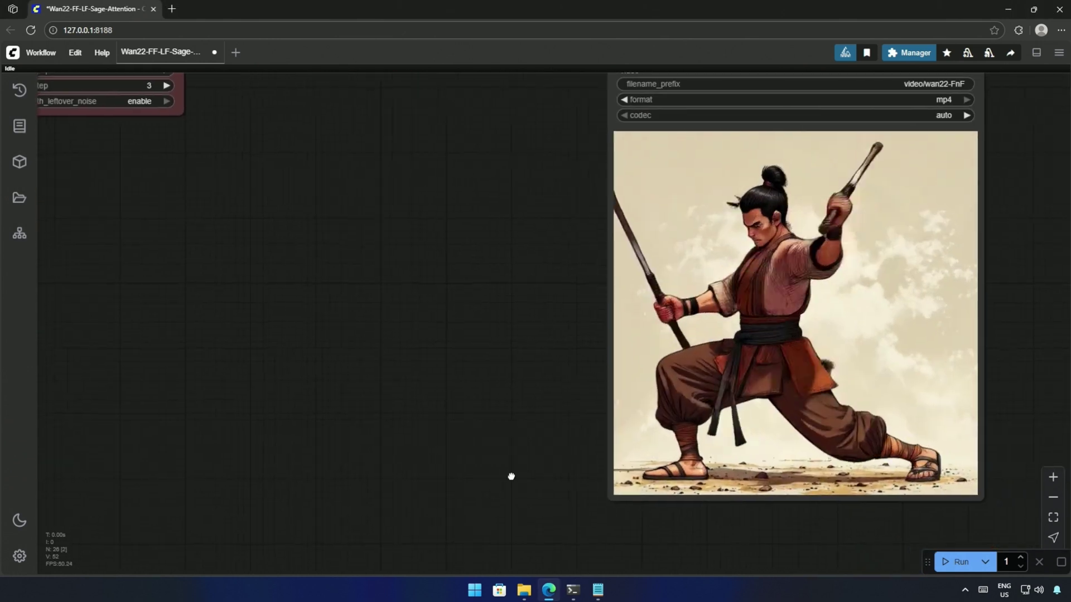
left_click_drag(511, 478, 506, 476)
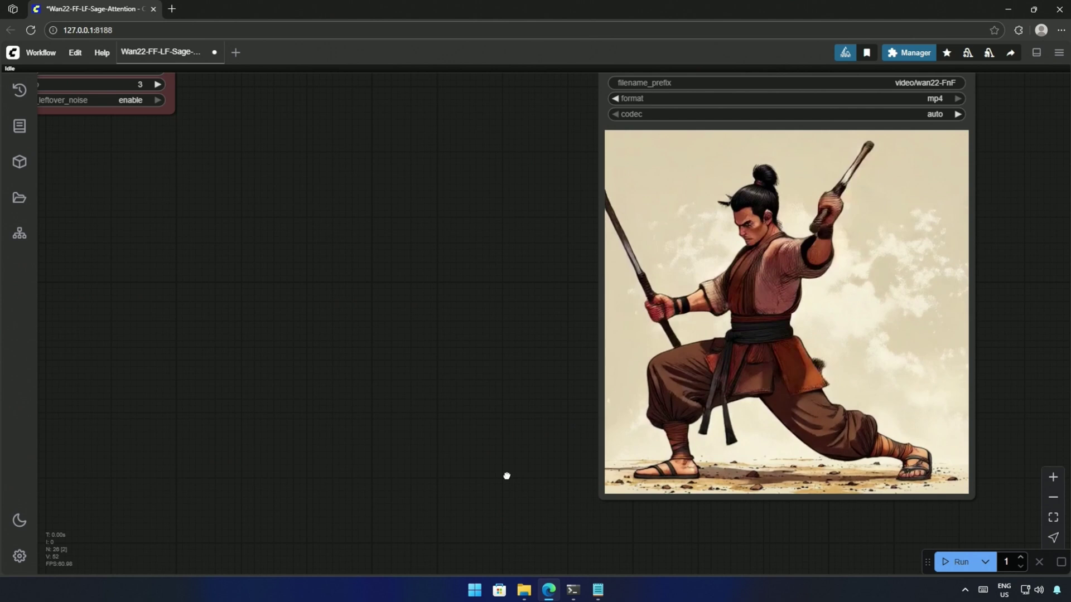
scroll(506, 476, "down", 2)
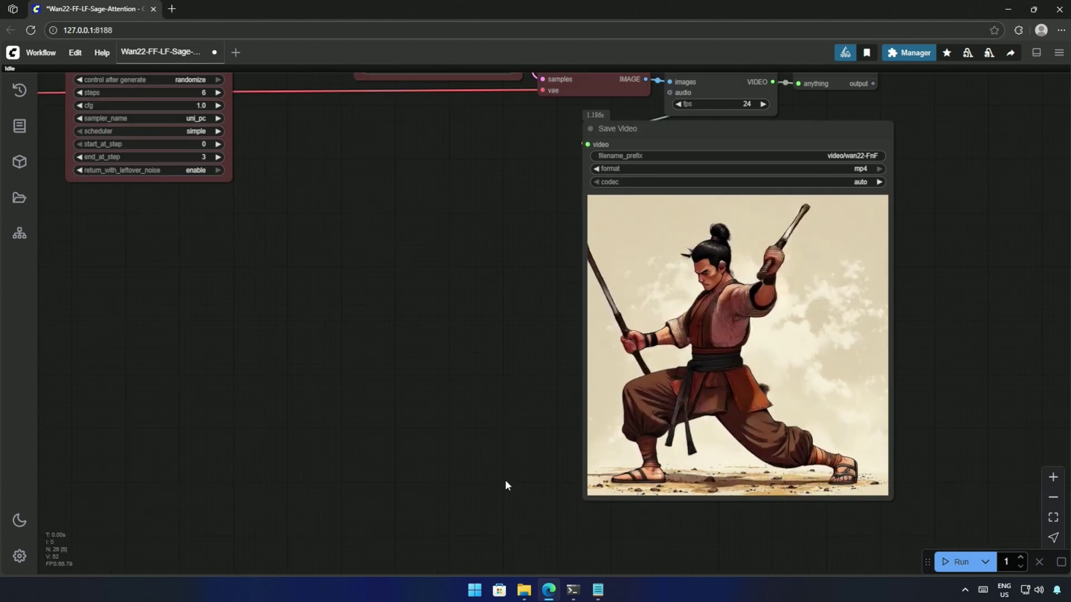
scroll(506, 480, "down", 2)
scroll(508, 480, "down", 1)
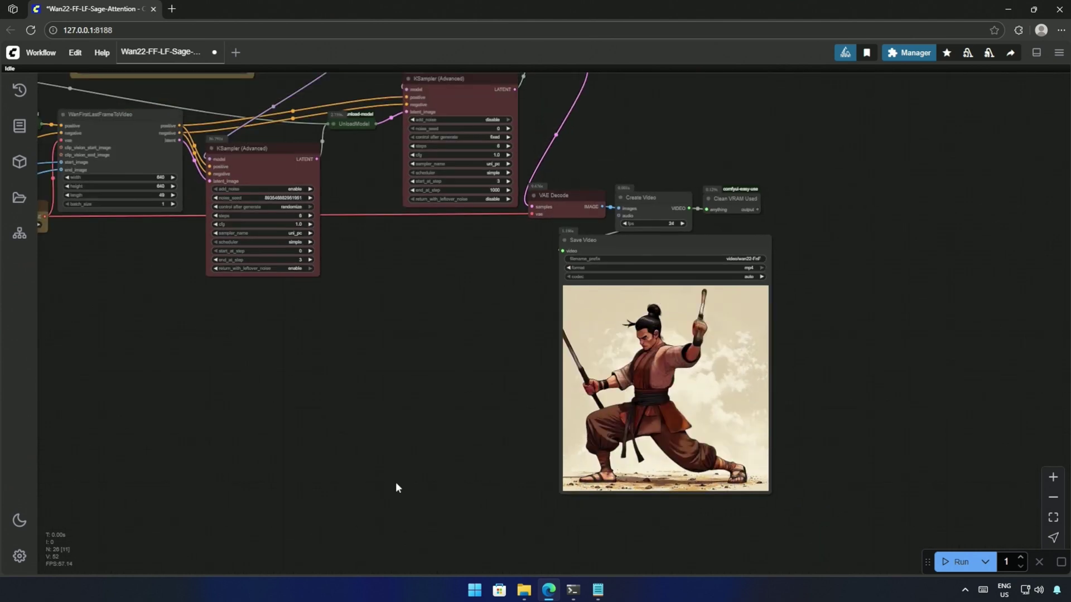
left_click_drag(396, 488, 622, 485)
scroll(592, 499, "down", 1)
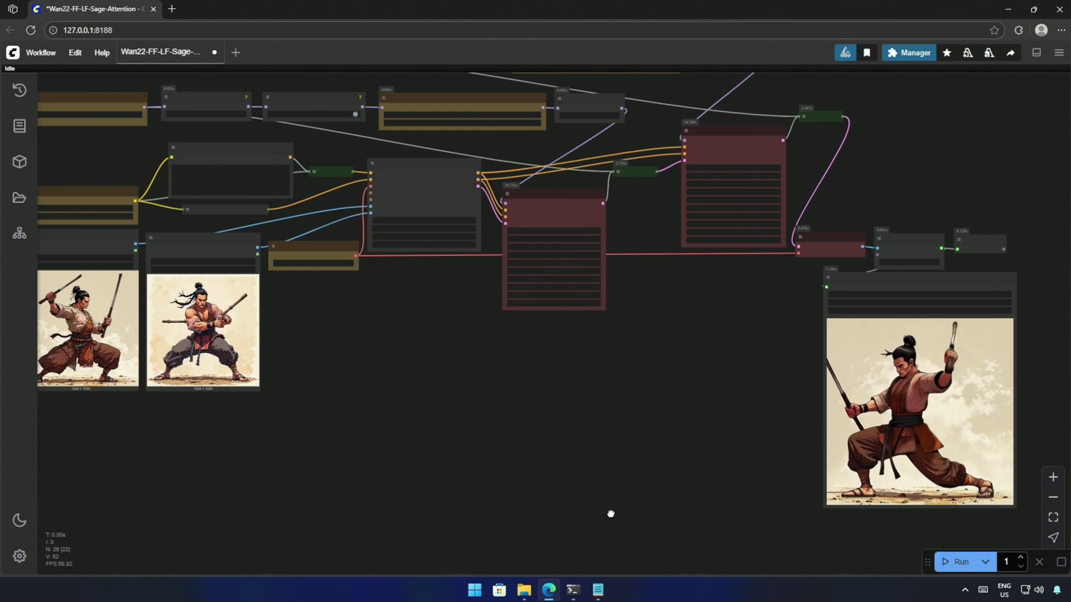
left_click(959, 561)
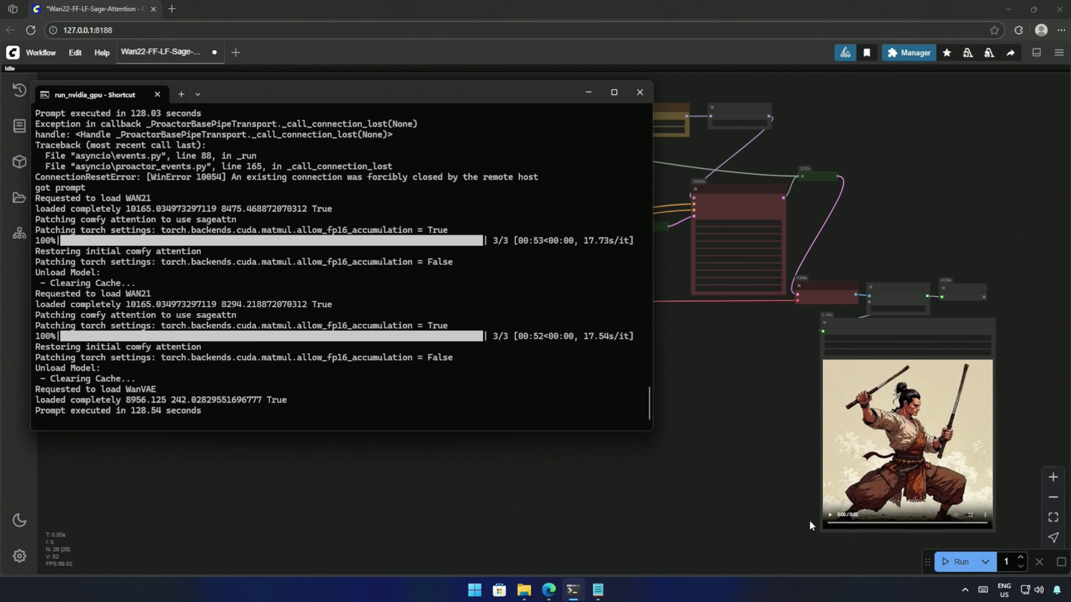
Return to the graph and pan over the door-punch loaders, input images, samplers and video output
left_click(817, 508)
scroll(812, 505, "up", 5)
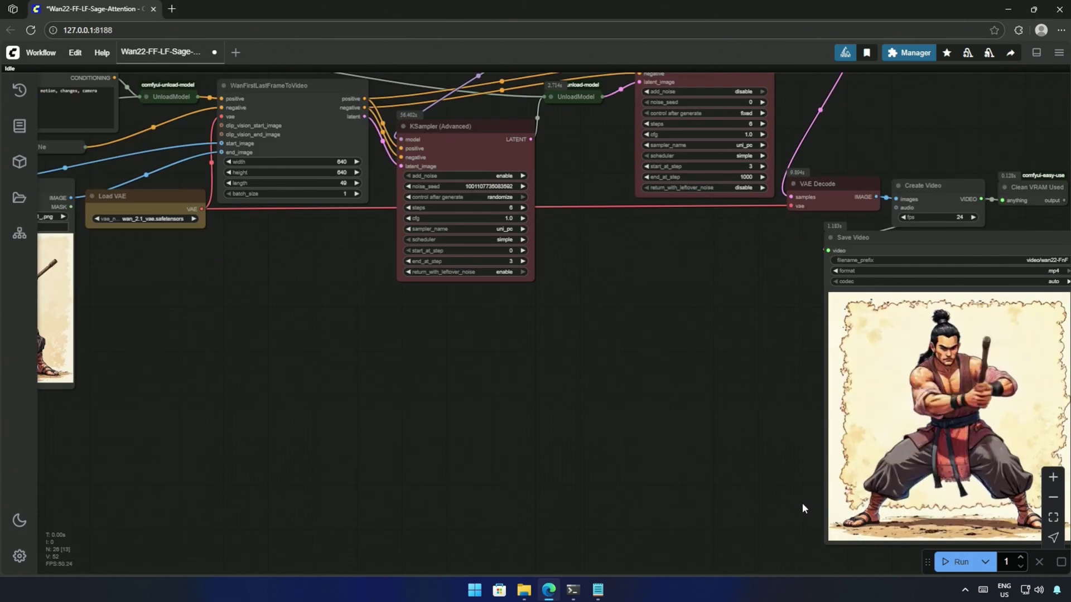
scroll(753, 494, "up", 2)
scroll(722, 487, "up", 2)
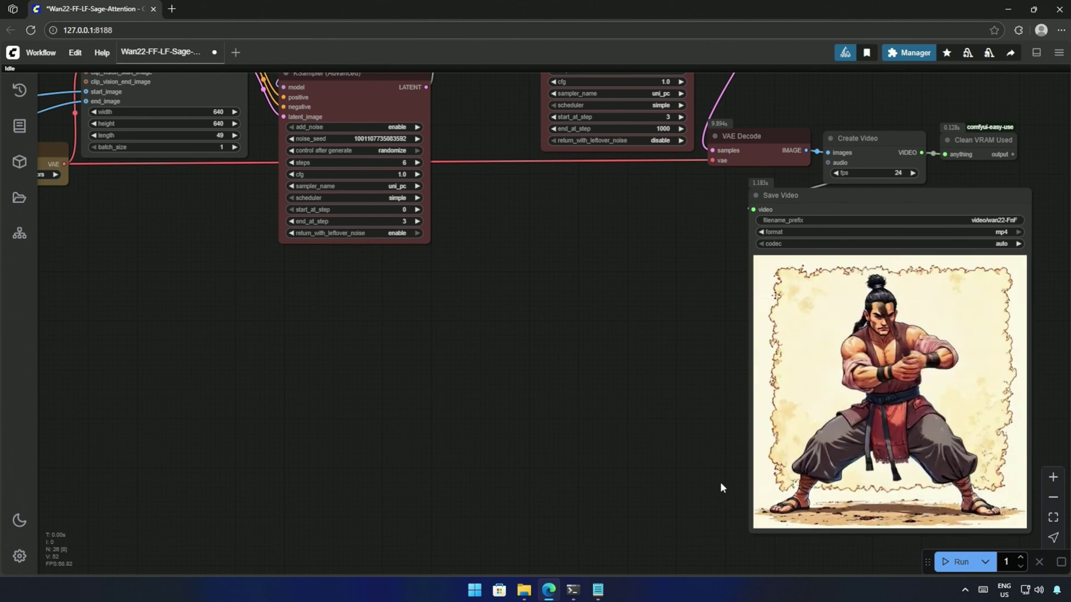
scroll(720, 482, "down", 1)
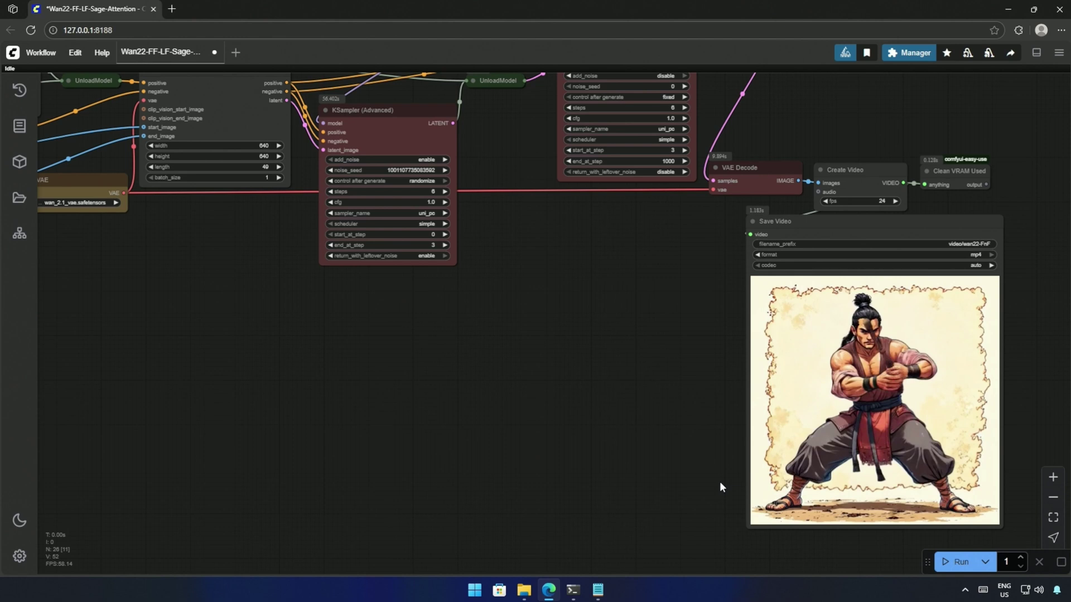
scroll(719, 481, "down", 3)
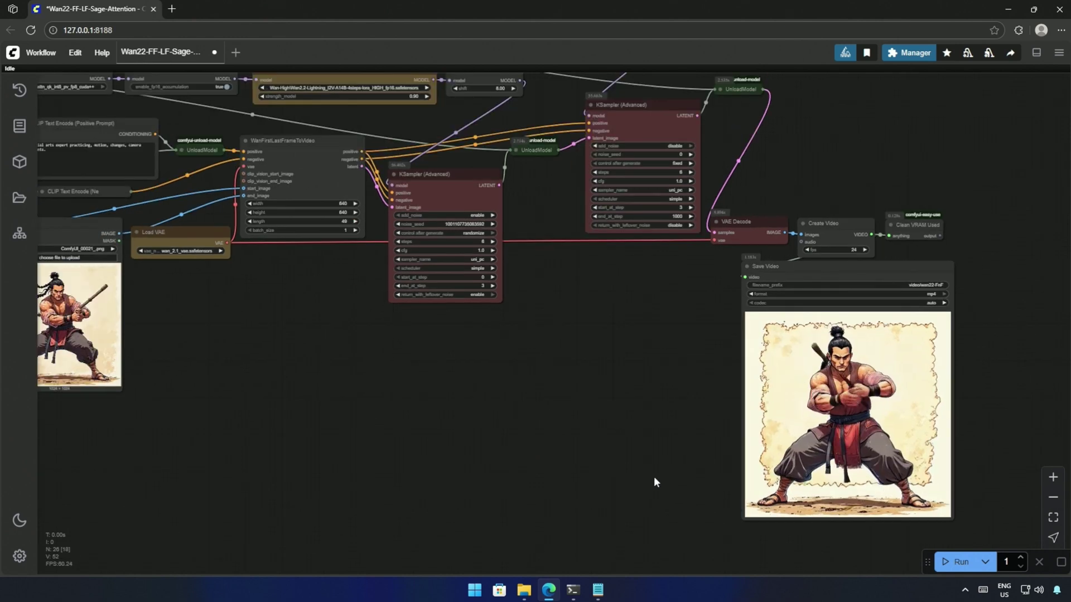
mouse_move(723, 505)
left_mouse_down()
mouse_move(572, 523)
mouse_move(562, 536)
left_mouse_up()
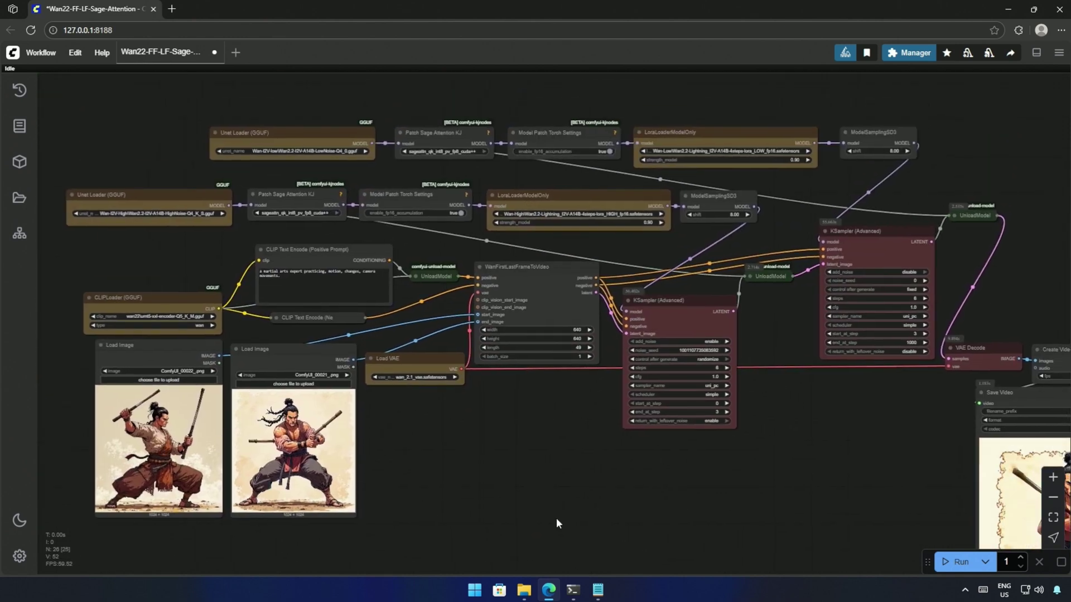
scroll(556, 518, "down", 1)
left_click_drag(791, 496, 477, 433)
scroll(508, 382, "up", 2)
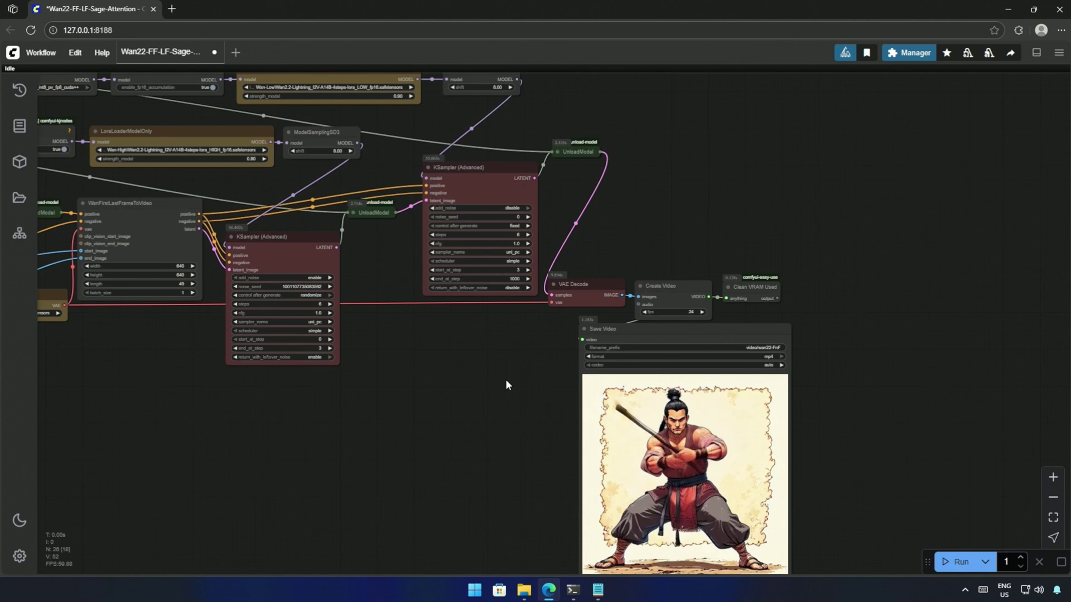
scroll(508, 383, "up", 2)
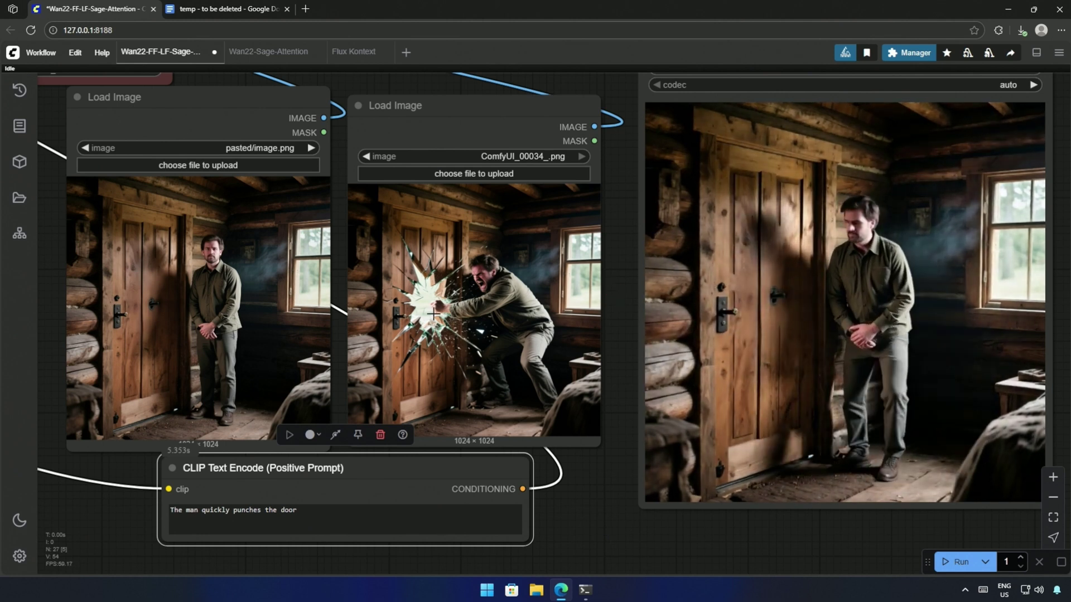
In the Flux Kontext workflow, re-enable the bypassed punching-frame image loader
left_click(353, 51)
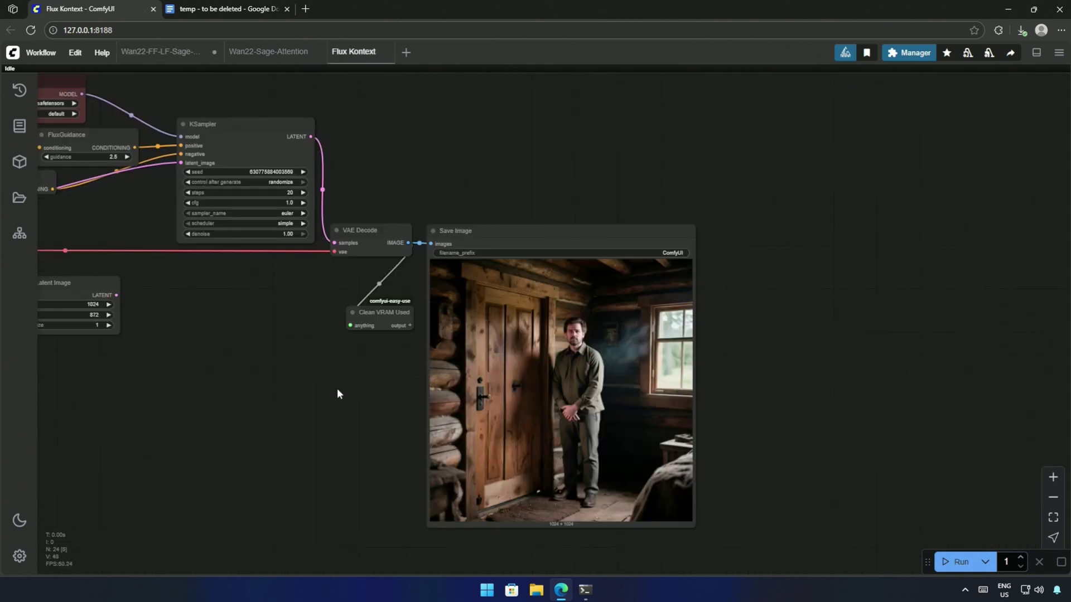
scroll(337, 393, "down", 3)
left_click_drag(316, 383, 717, 402)
scroll(377, 398, "down", 2)
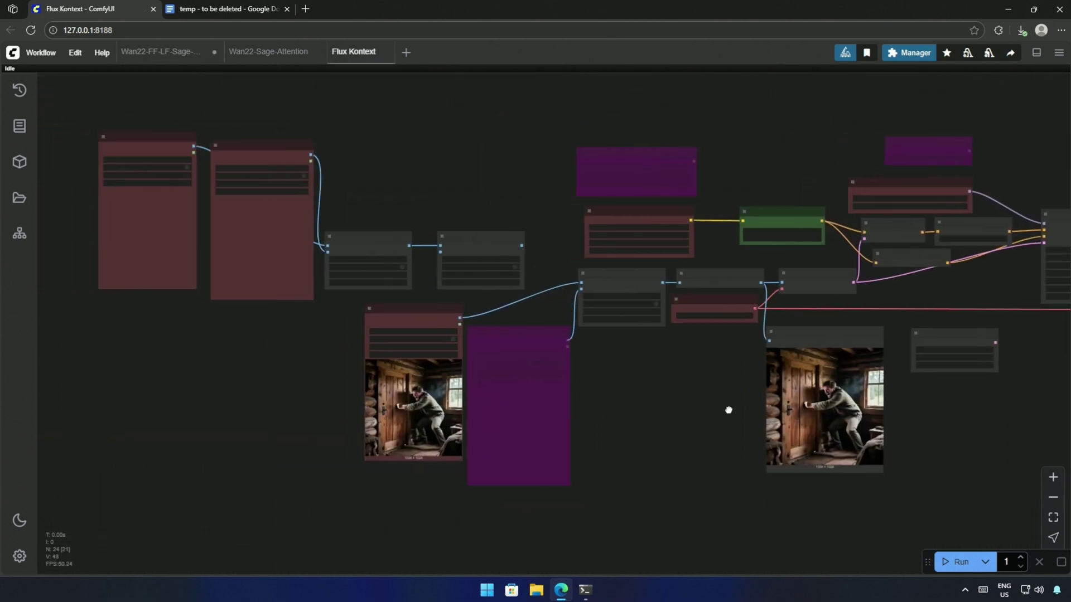
scroll(373, 398, "up", 3)
scroll(373, 398, "up", 3)
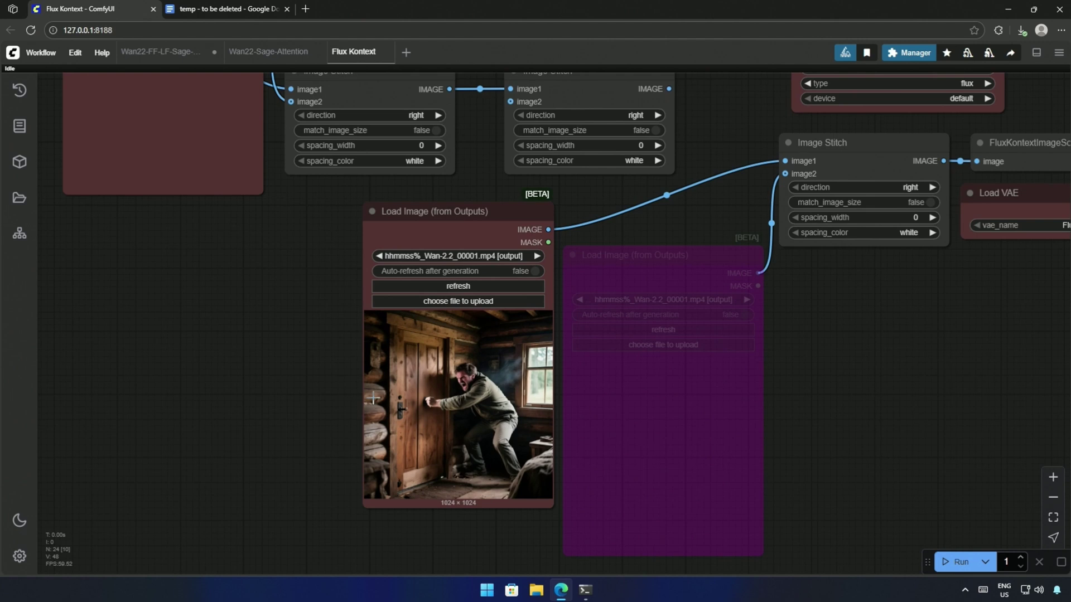
key("ctrl+z")
scroll(643, 428, "up", 1)
scroll(543, 399, "up", 1)
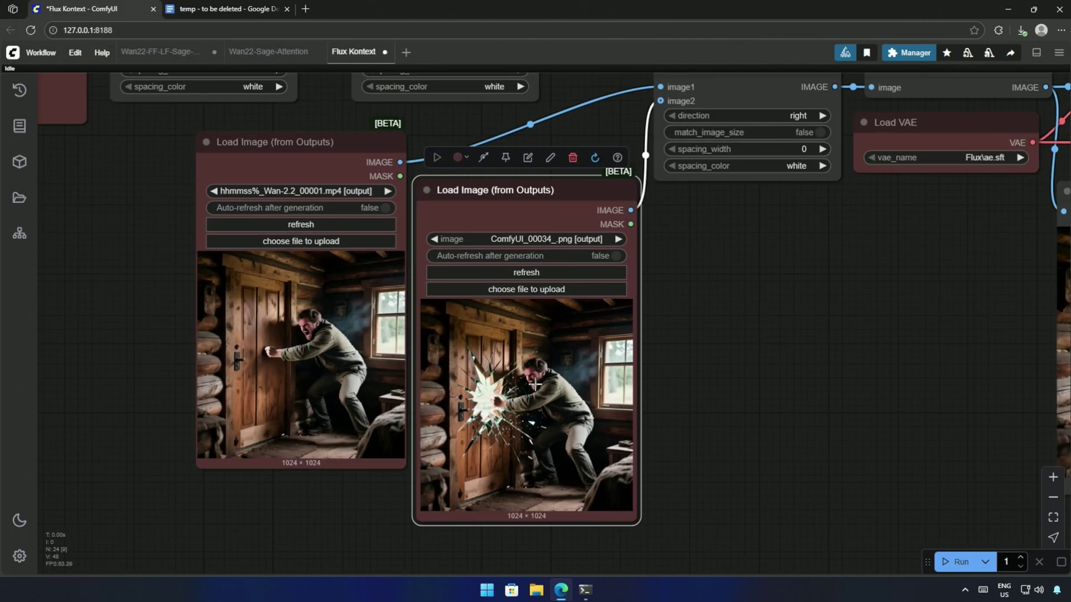
scroll(535, 386, "down", 3)
Inspect the stitched preview, model loaders and saved cabin image, then return to Wan22-FF-LF-Sage
left_click_drag(574, 383, 395, 380)
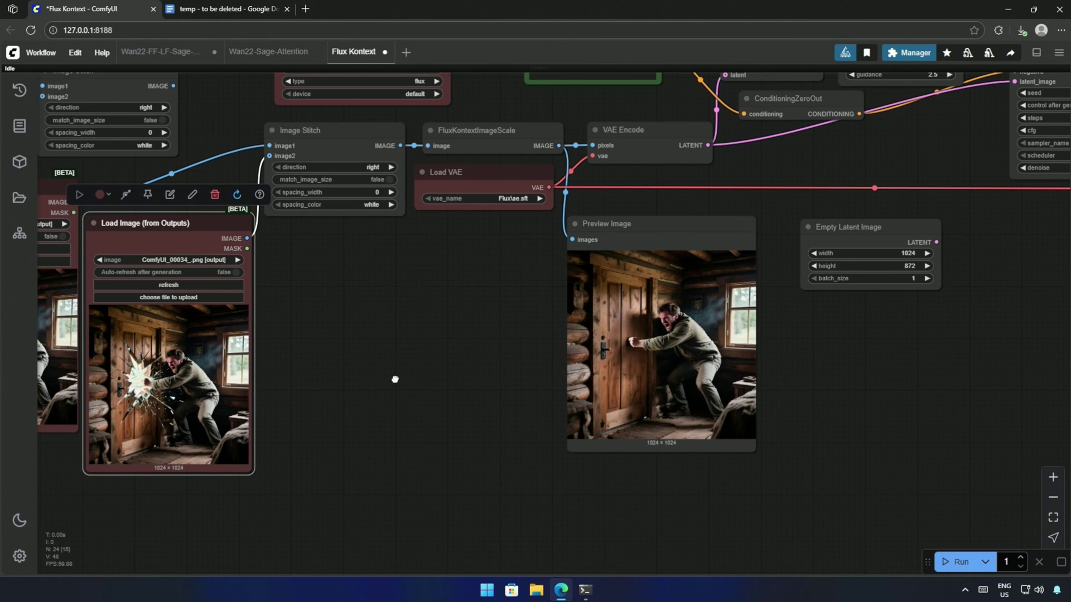
scroll(487, 385, "down", 1)
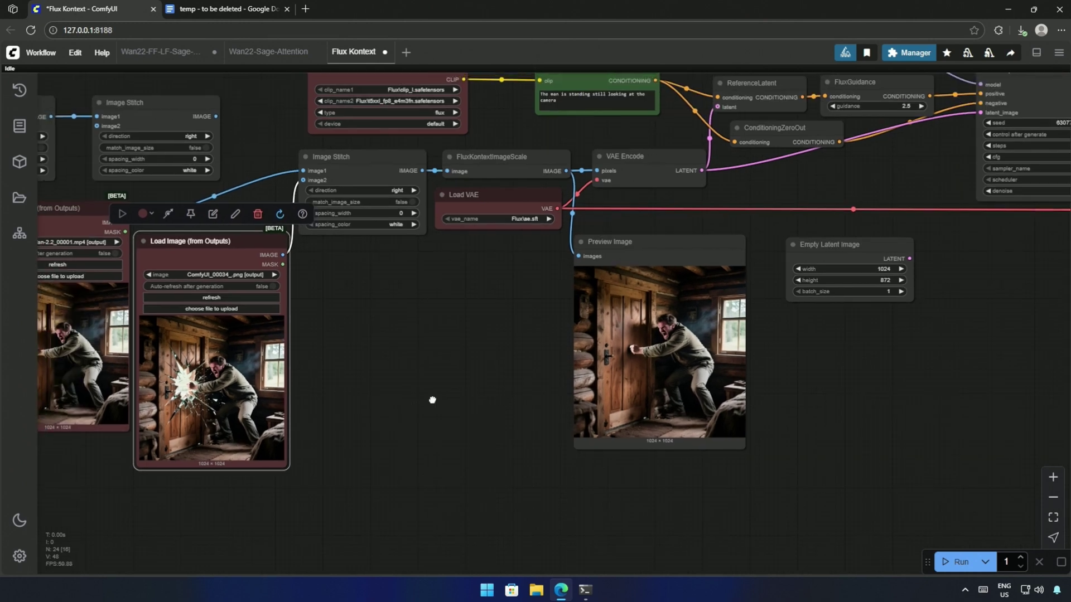
mouse_move(487, 385)
left_mouse_down()
mouse_move(627, 419)
mouse_move(377, 427)
left_mouse_up()
scroll(602, 424, "down", 2)
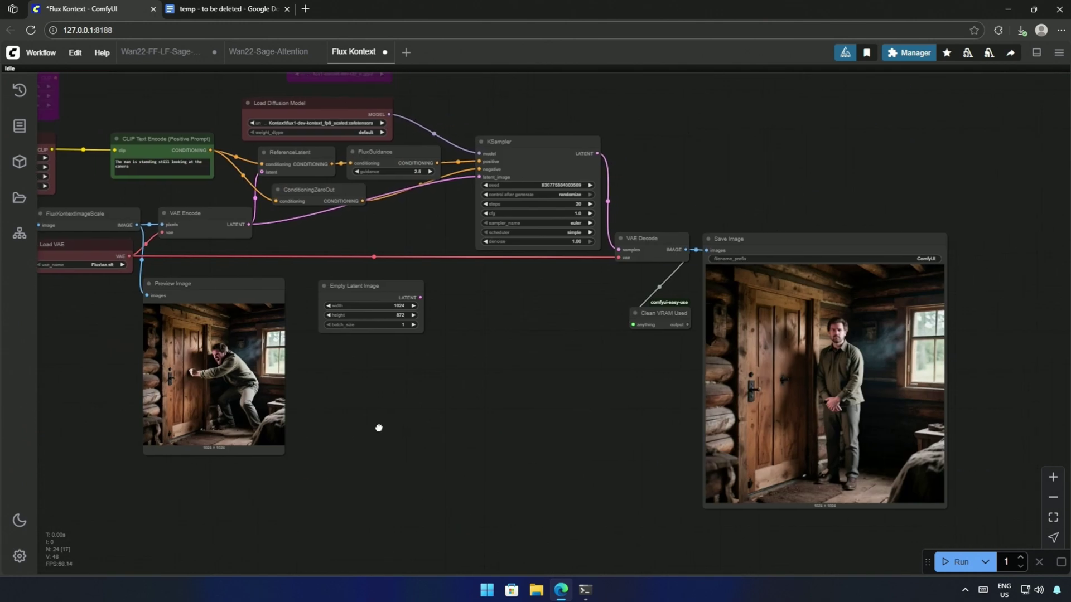
scroll(269, 390, "up", 1)
scroll(294, 389, "up", 1)
left_click_drag(294, 389, 130, 390)
scroll(129, 390, "up", 1)
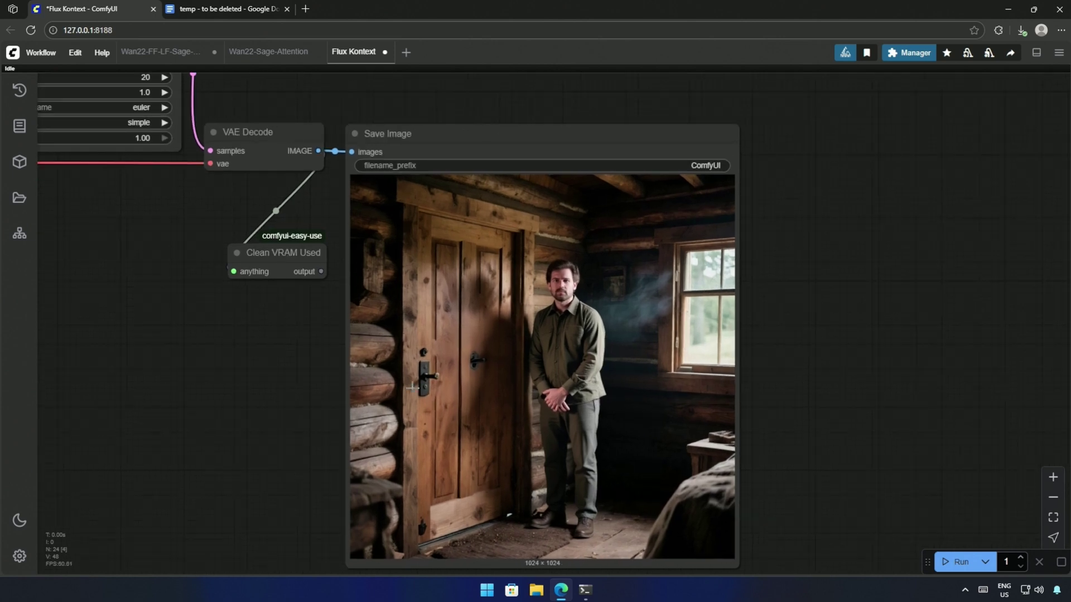
left_click(159, 52)
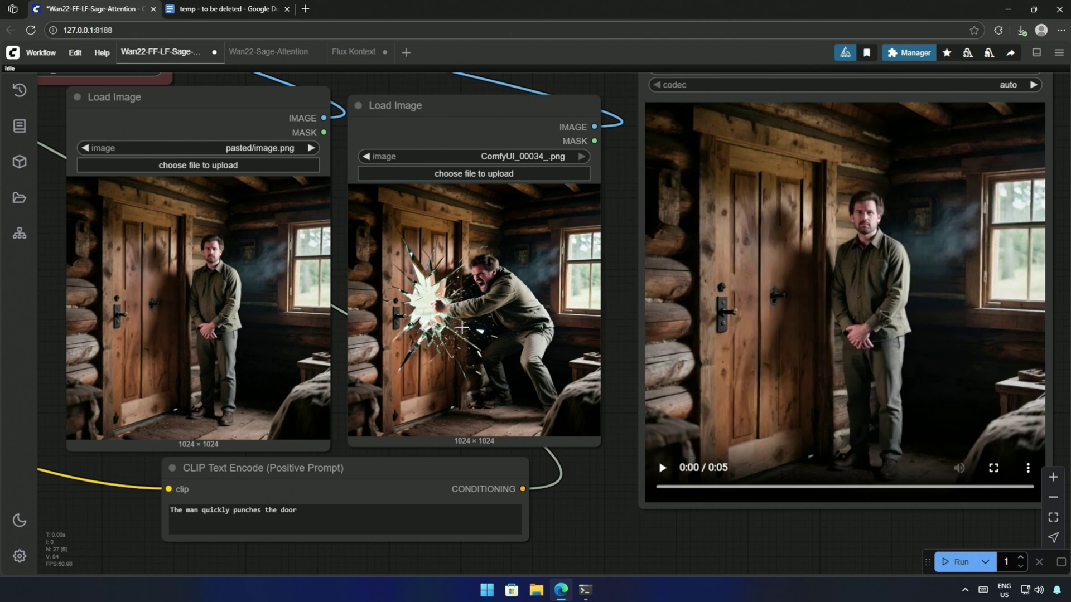
Play the door-punch clip in the Save Video preview
left_click(661, 470)
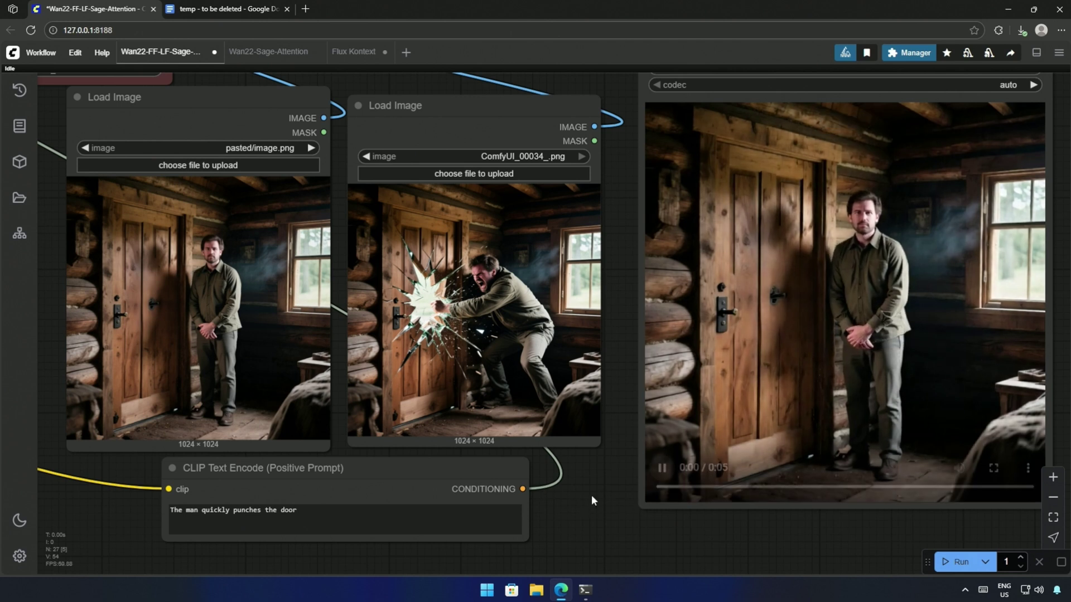
left_click_drag(591, 495, 536, 506)
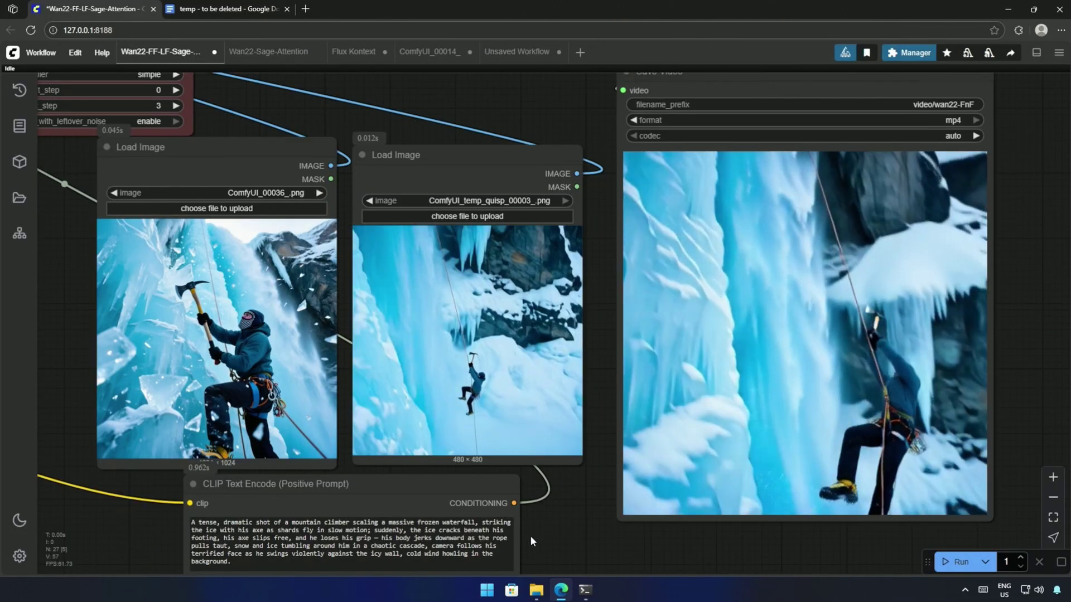
scroll(550, 530, "up", 1)
Zoom in on the ice climber inputs and select, then deselect, the climber prompt
mouse_move(550, 529)
left_mouse_down()
mouse_move(566, 501)
mouse_move(561, 517)
left_mouse_up()
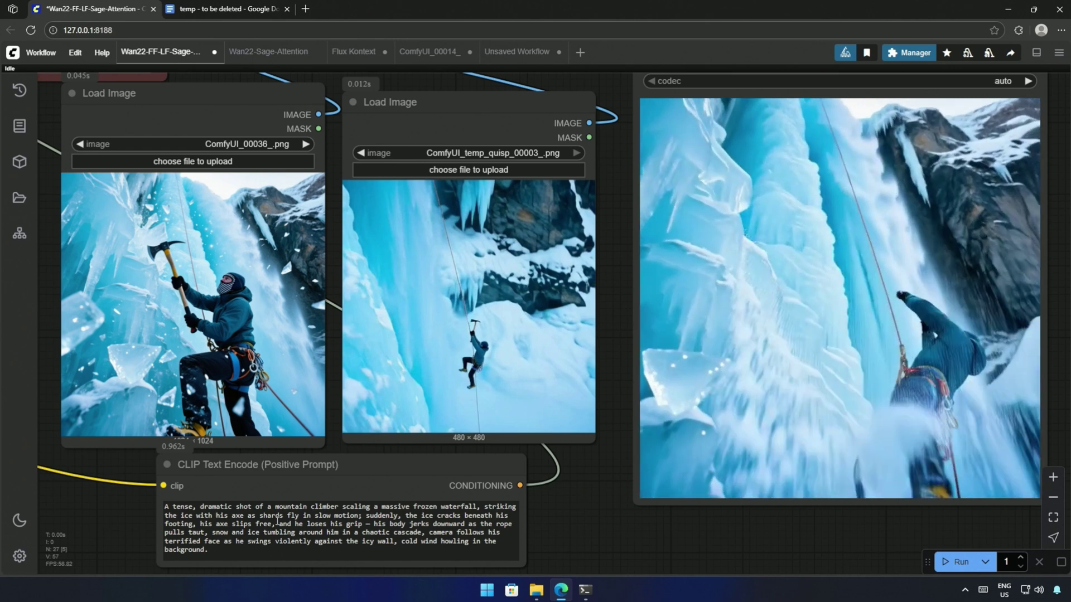
left_click_drag(224, 550, 153, 510)
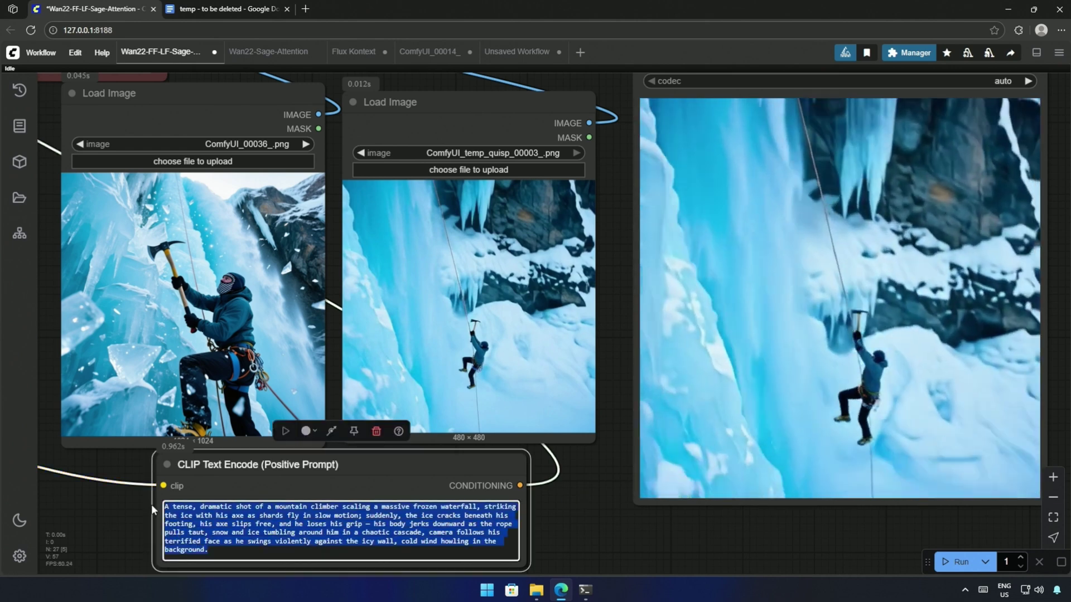
left_click(280, 555)
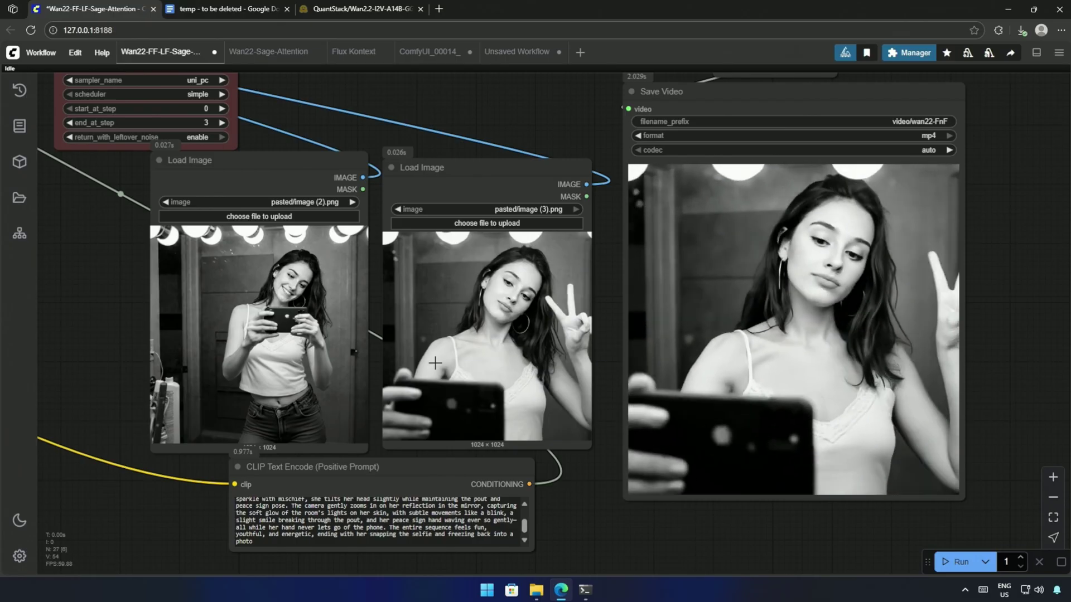
scroll(435, 362, "down", 3)
scroll(364, 478, "down", 3)
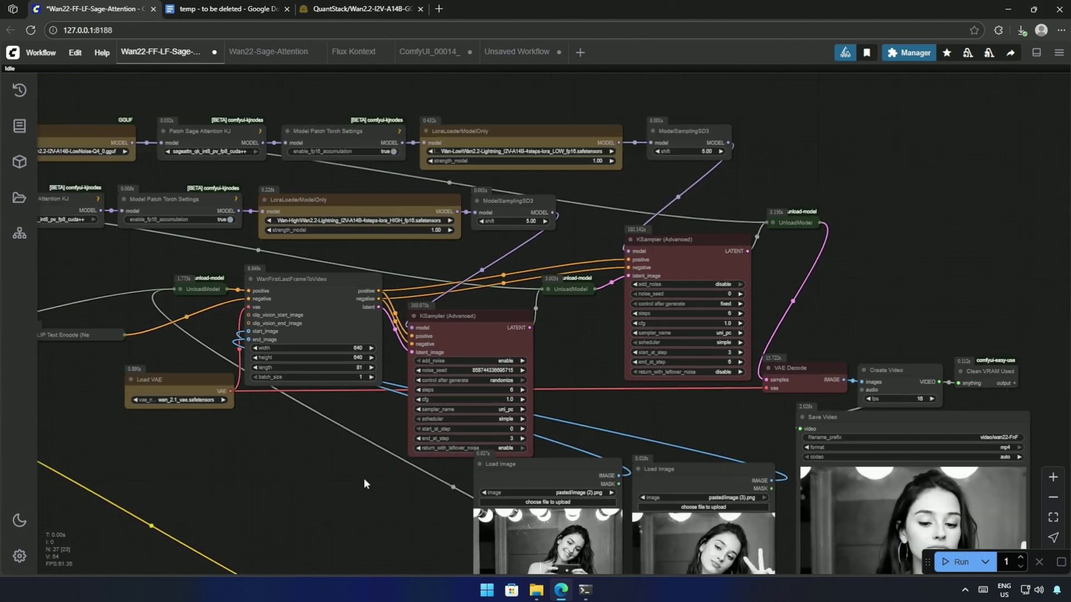
scroll(336, 398, "up", 2)
scroll(125, 251, "up", 6)
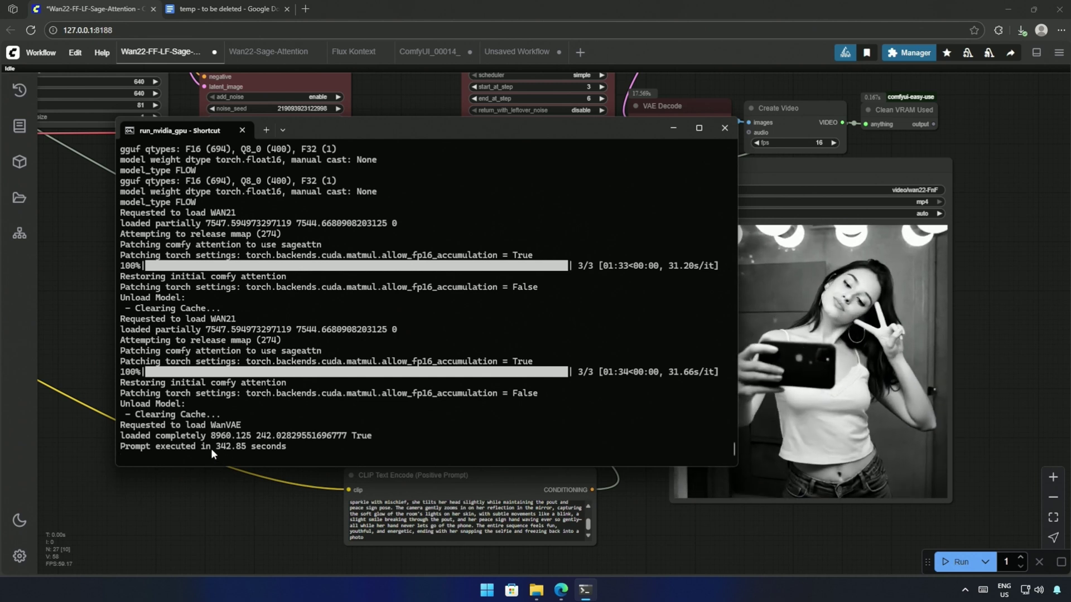
Highlight the selfie run's 342.85-second execution time in the console
left_click_drag(211, 446, 247, 448)
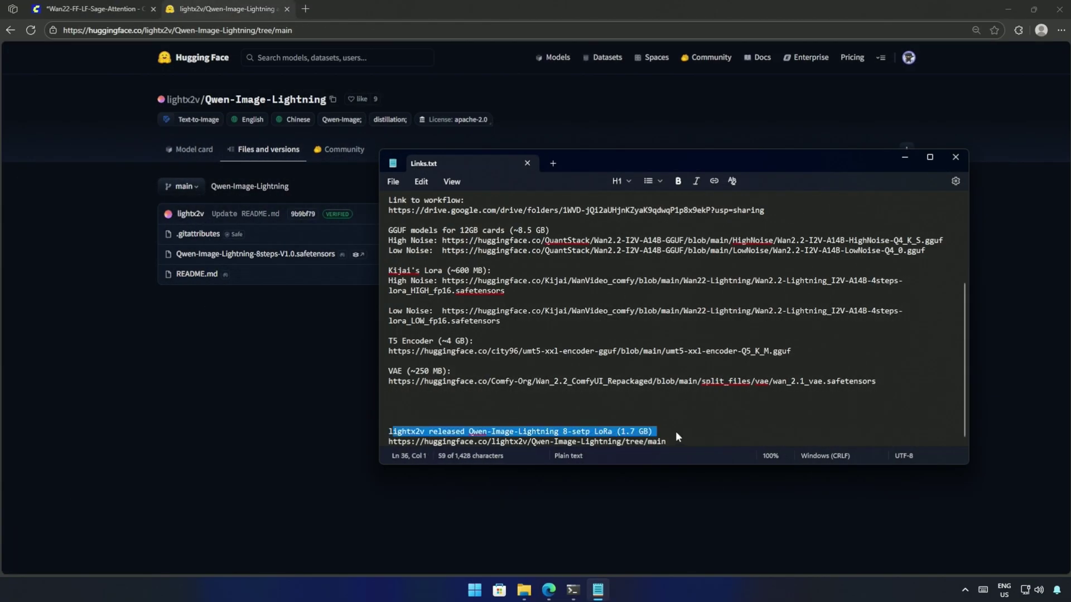
Highlight the 1.7 GB 8-step Qwen-Image-Lightning LoRA file in the Hugging Face list
left_click(670, 441)
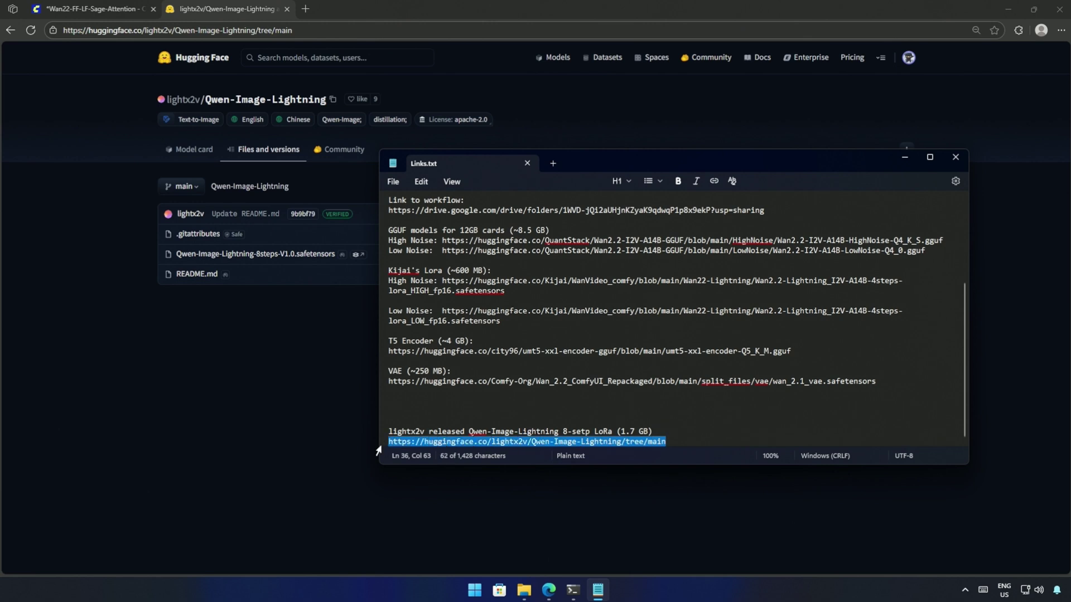
left_click(270, 380)
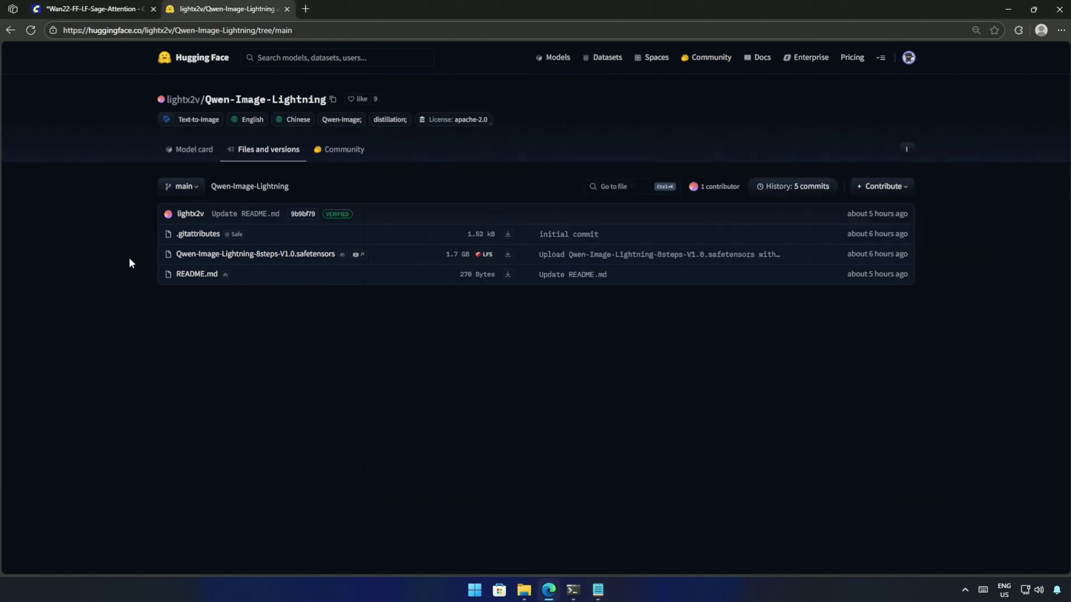
left_click_drag(385, 266, 526, 250)
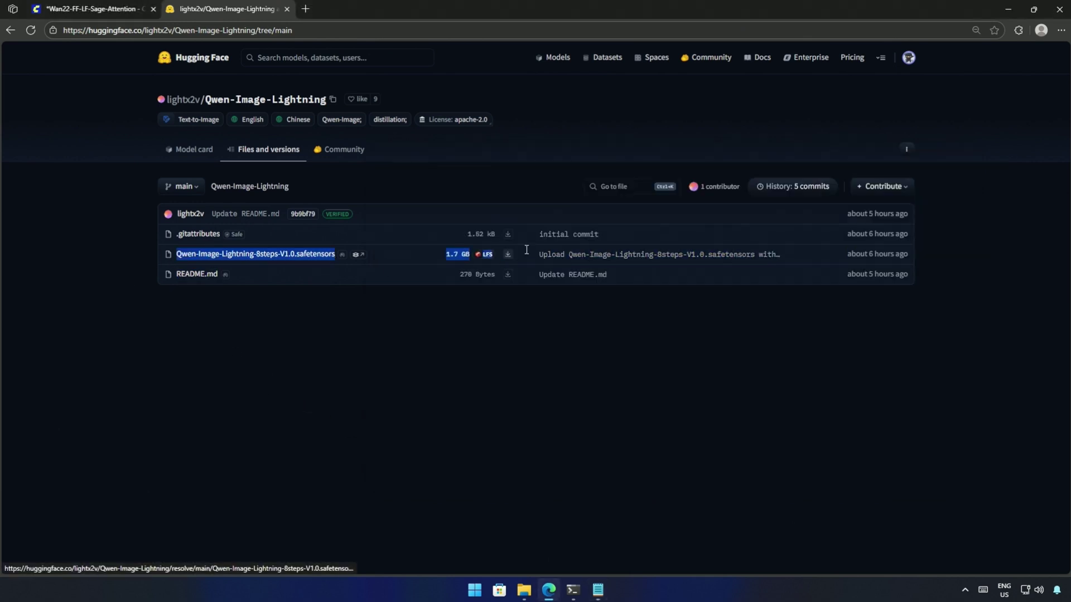
left_click(486, 351)
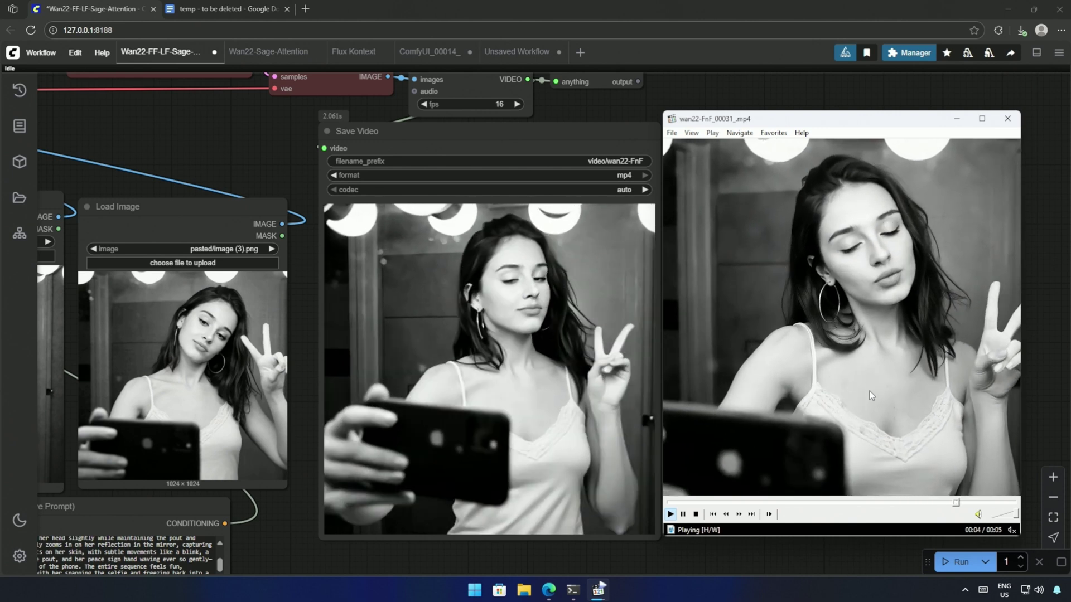
Pause wan22-FnF_00031_.mp4 near its 5-second end
left_click(868, 393)
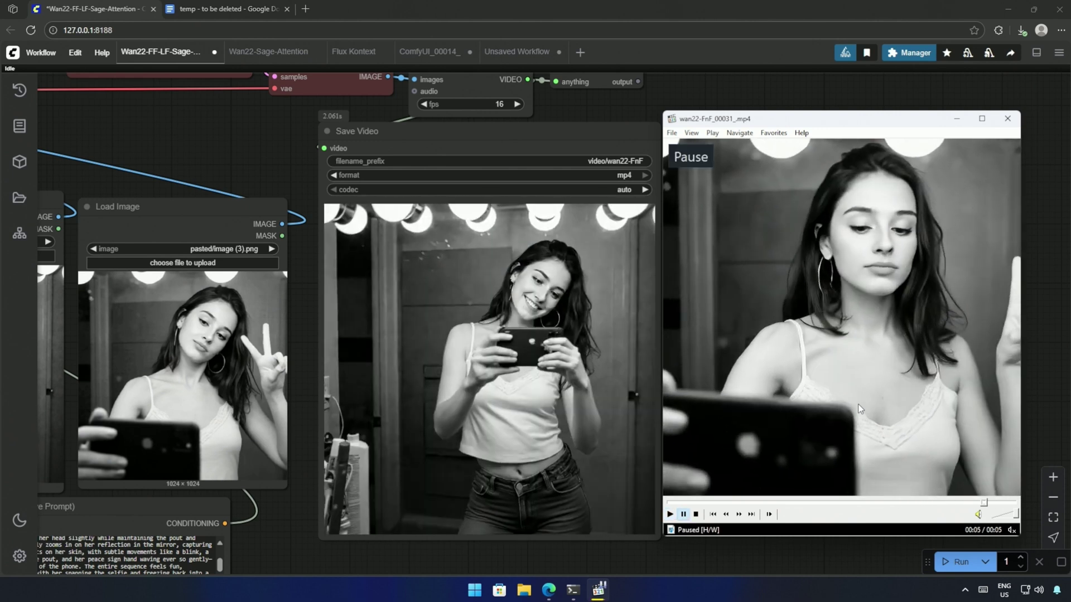